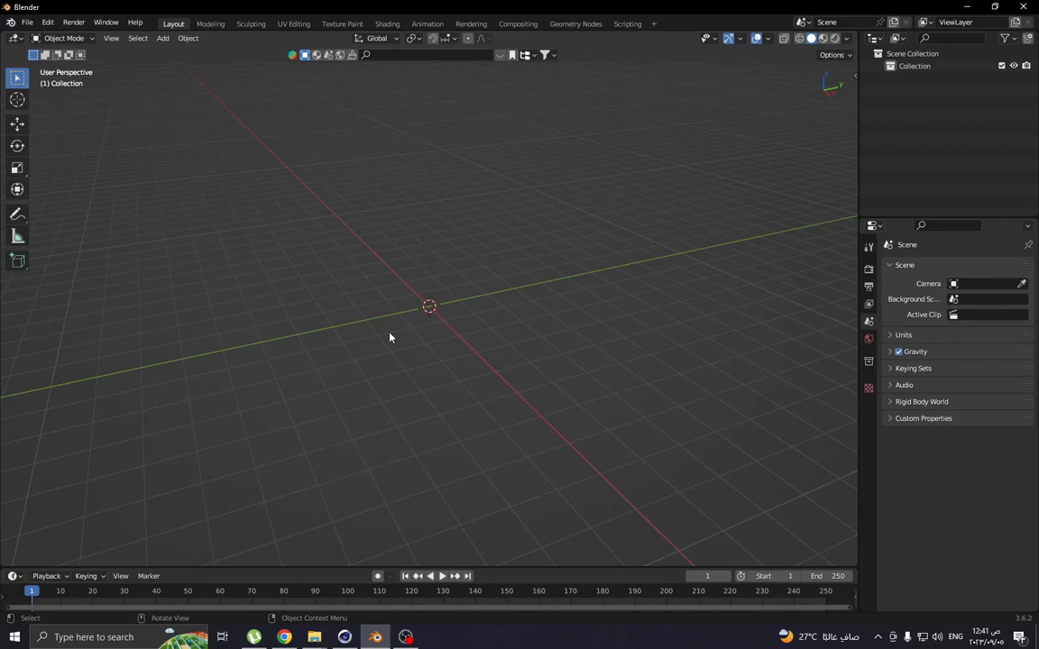
# Step: Add a cube mesh at the centre of the empty scene
pyautogui.hotkey('shift', 'a')
pyautogui.moveTo(394, 333)
pyautogui.click(464, 344)
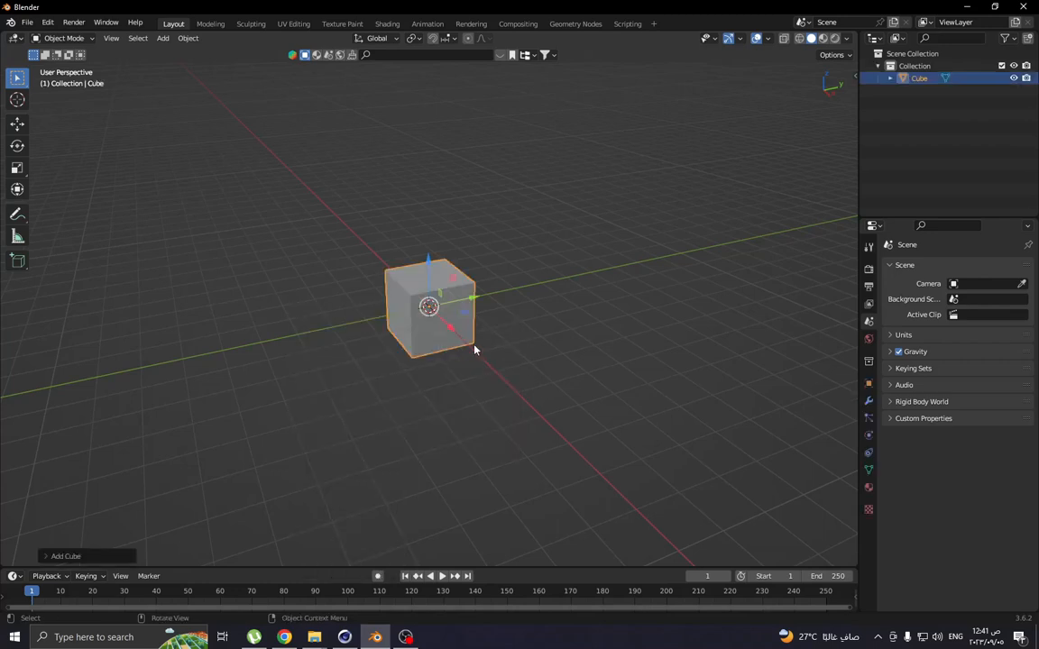
pyautogui.moveTo(444, 335); pyautogui.dragTo(413, 336, button='middle')
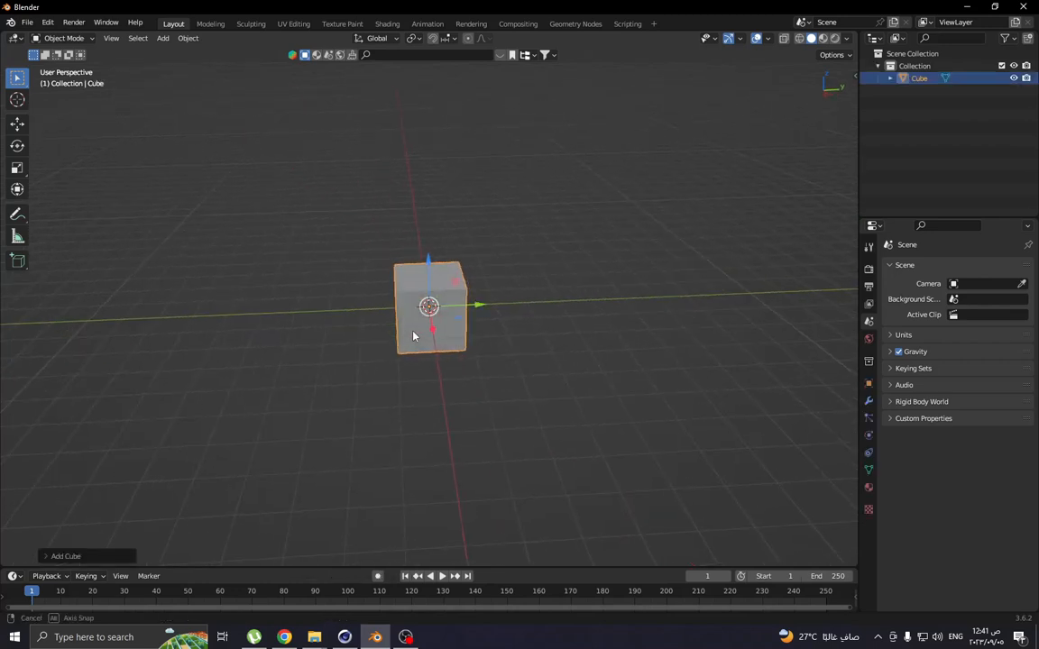
# Step: Split the 3D viewport vertically at about half its width and make the second area a Shader Editor
pyautogui.rightClick(859, 152)
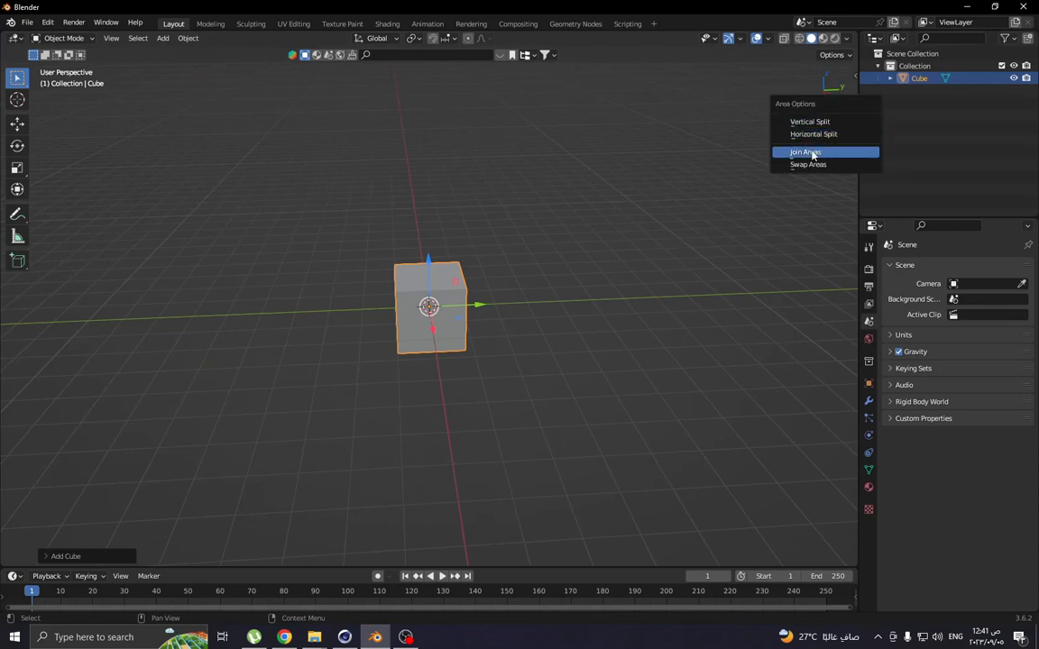
pyautogui.click(810, 122)
pyautogui.click(559, 190)
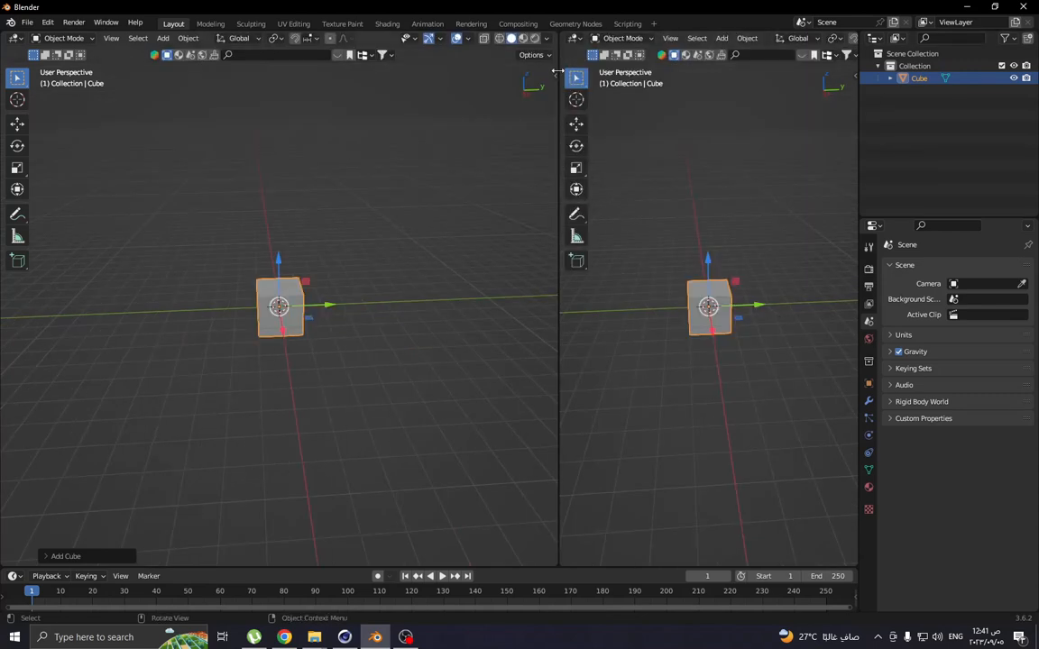
pyautogui.moveTo(556, 71); pyautogui.dragTo(464, 72)
pyautogui.click(478, 38)
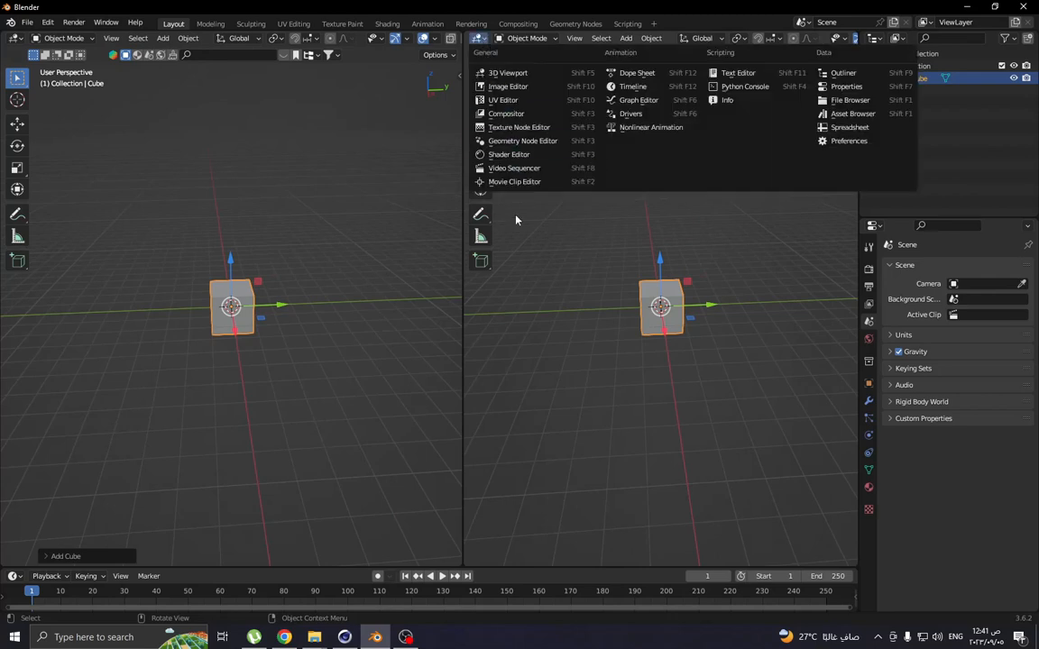
pyautogui.click(513, 155)
pyautogui.press('n')
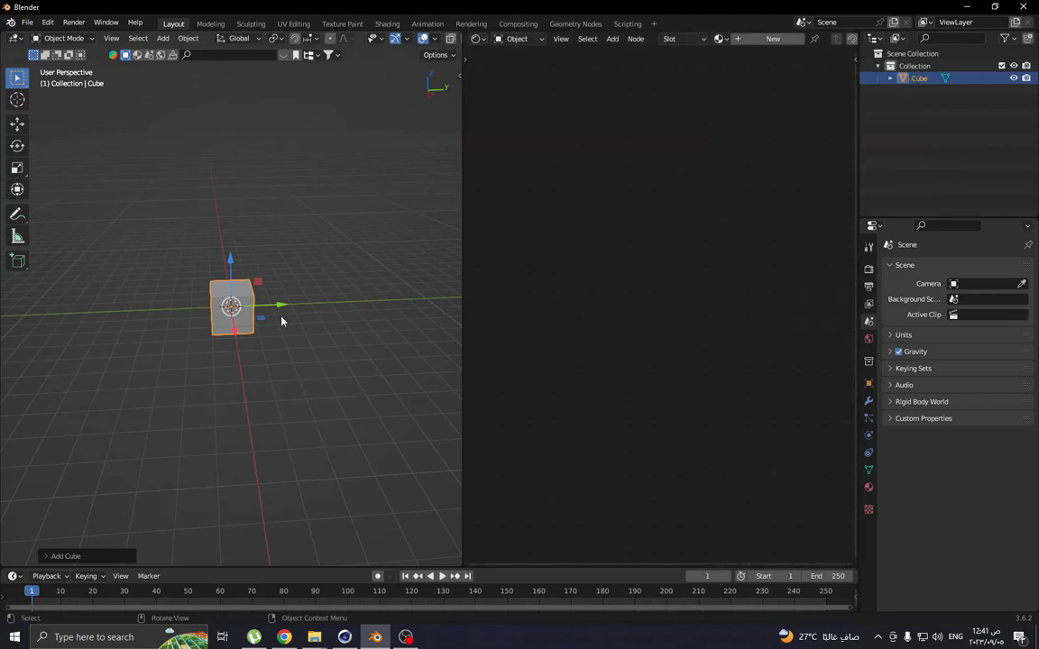
# Step: Create a new material for the cube and add an Image Texture node feeding the Principled BSDF's Base Color
pyautogui.click(772, 37)
pyautogui.scroll(4, 637, 247)
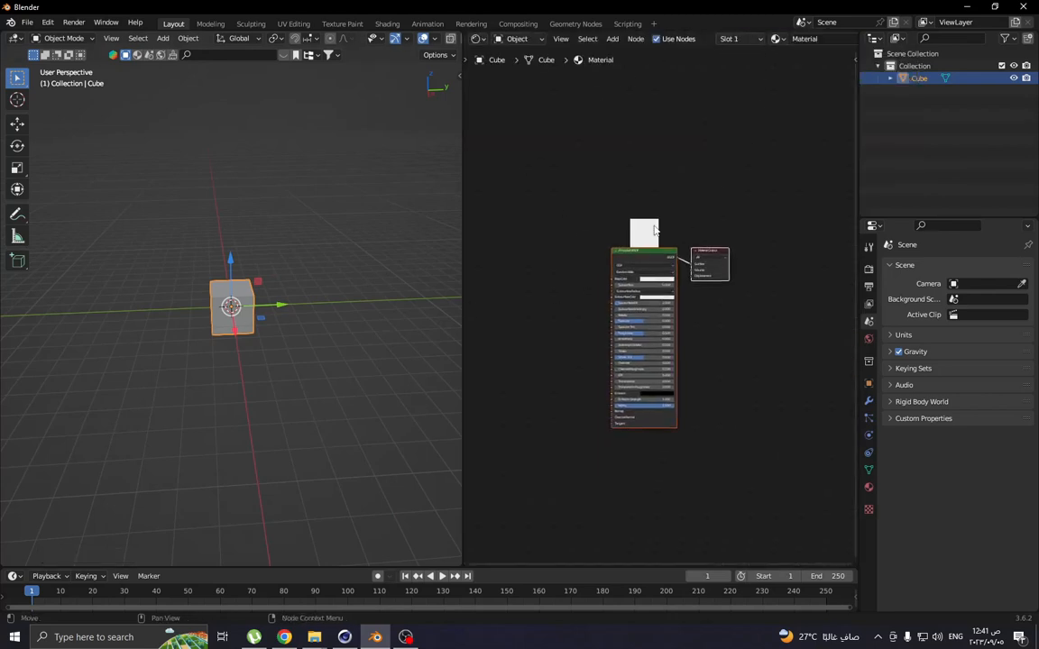
pyautogui.moveTo(632, 246); pyautogui.dragTo(516, 311)
pyautogui.write('tex')
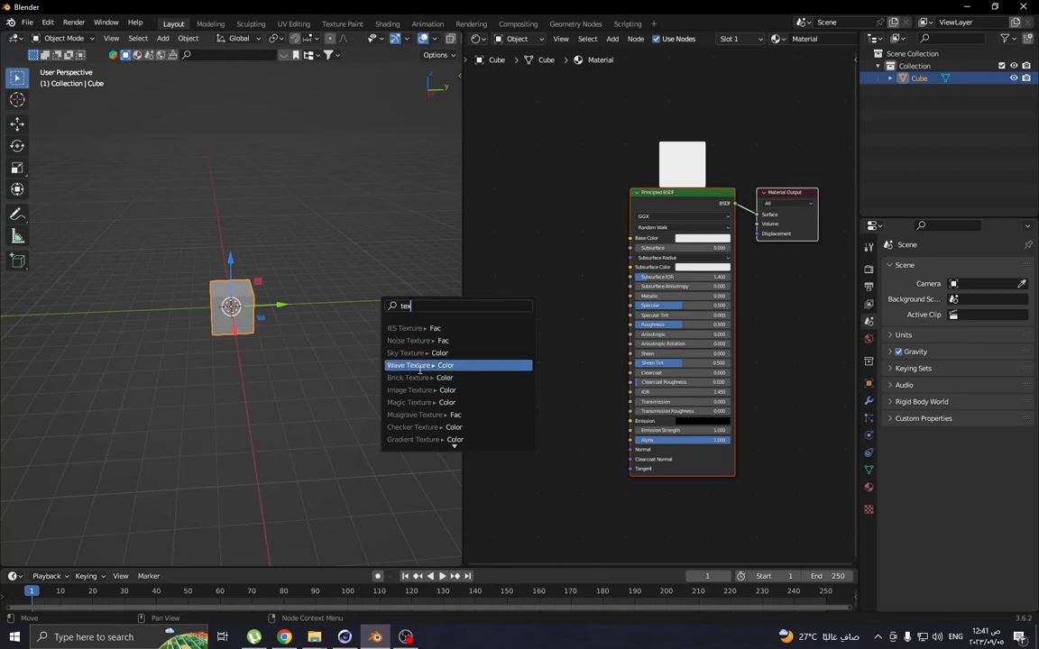
pyautogui.click(419, 390)
pyautogui.click(488, 301)
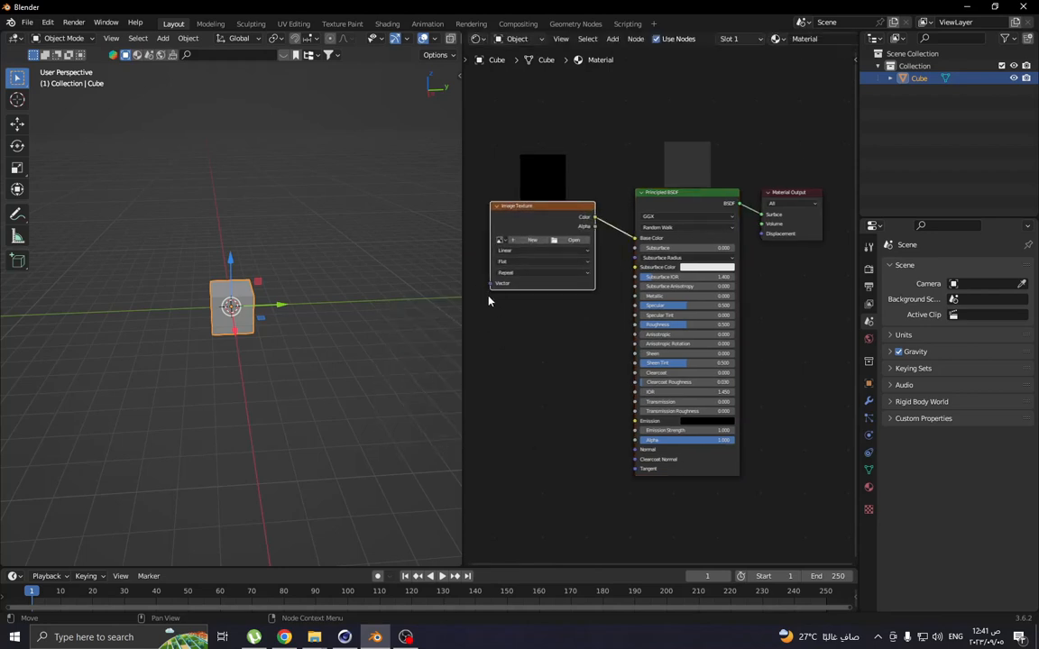
# Step: Load StoneBricksSplitface001_COL_4K.jpg from the StoneBricksSplitface001 folder into the Image Texture node
pyautogui.click(573, 240)
pyautogui.click(561, 157)
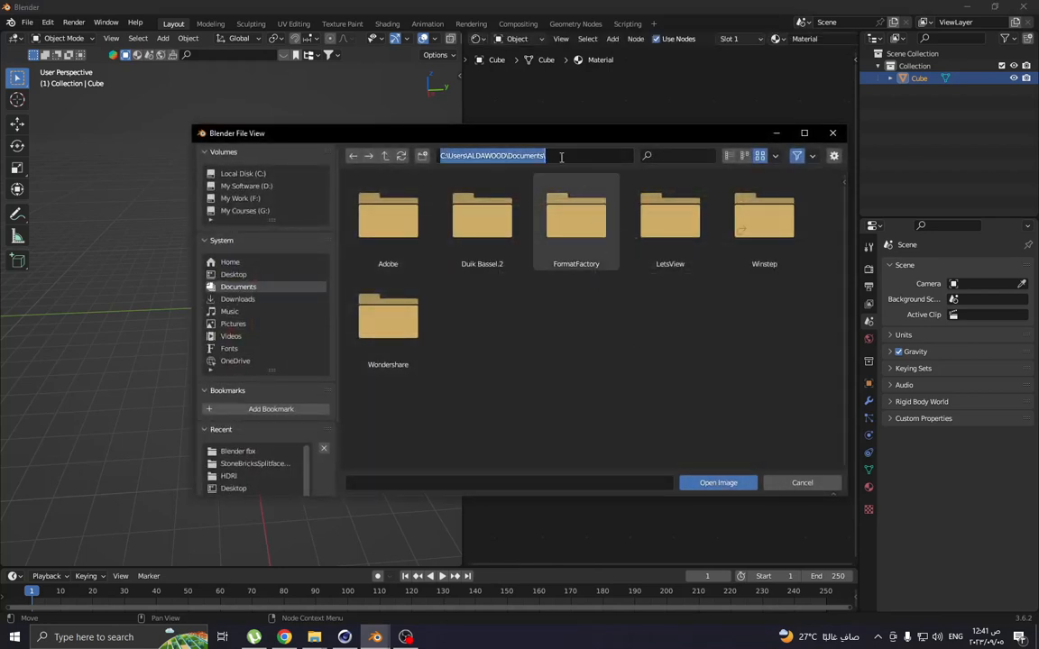
pyautogui.hotkey('ctrl', 'v')
pyautogui.press('Return')
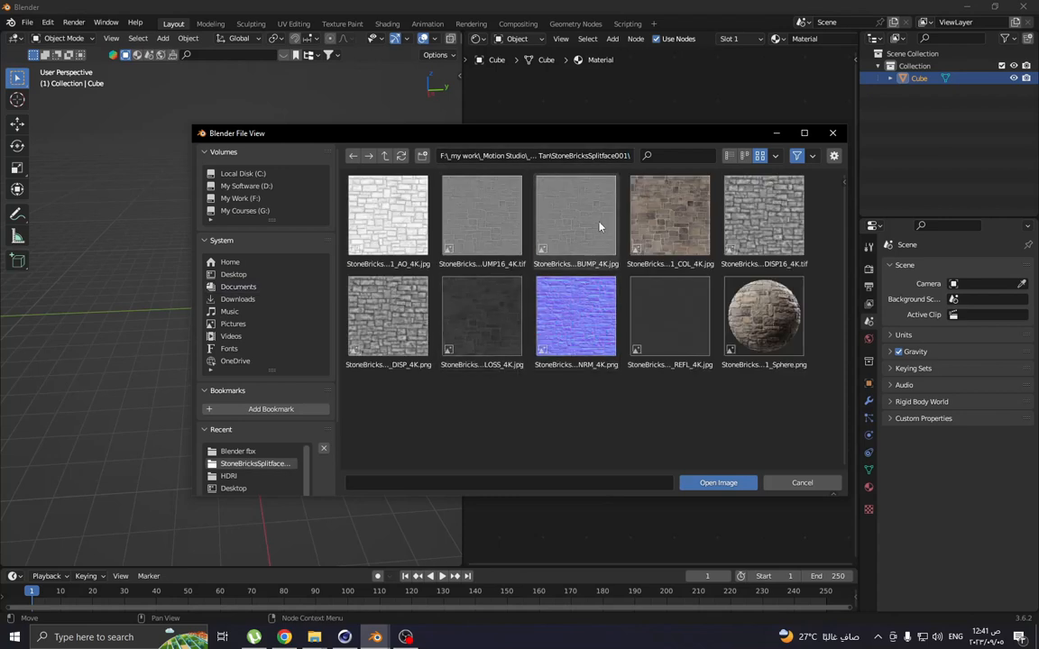
pyautogui.click(670, 216)
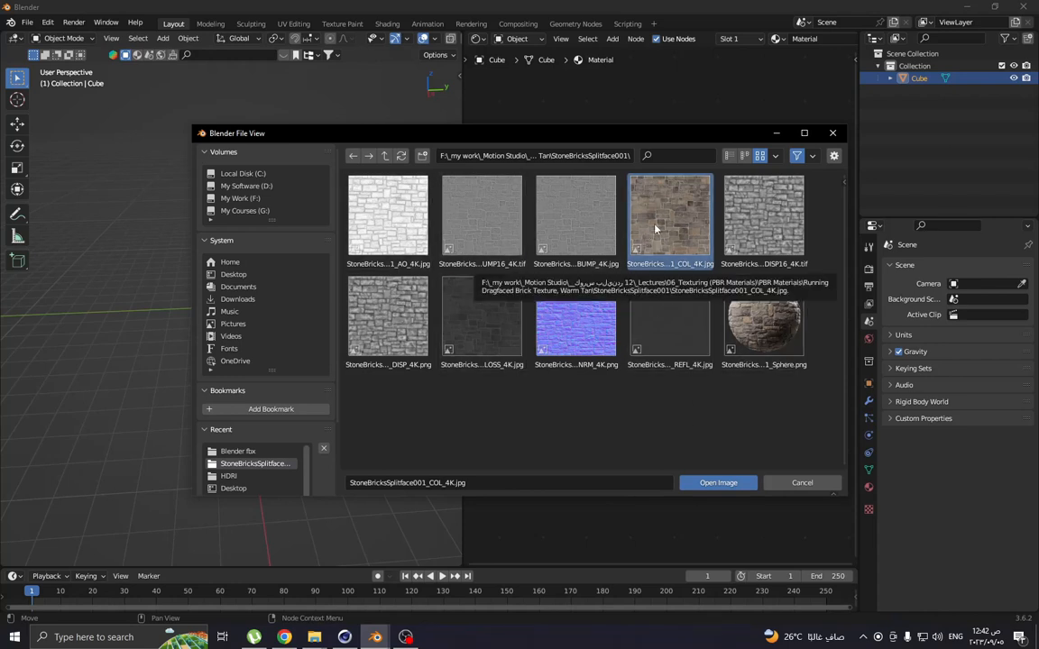
pyautogui.click(718, 483)
# Step: Switch the 3D viewport to Material Preview shading and inspect the brick texture on the cube
pyautogui.scroll(3, 226, 311)
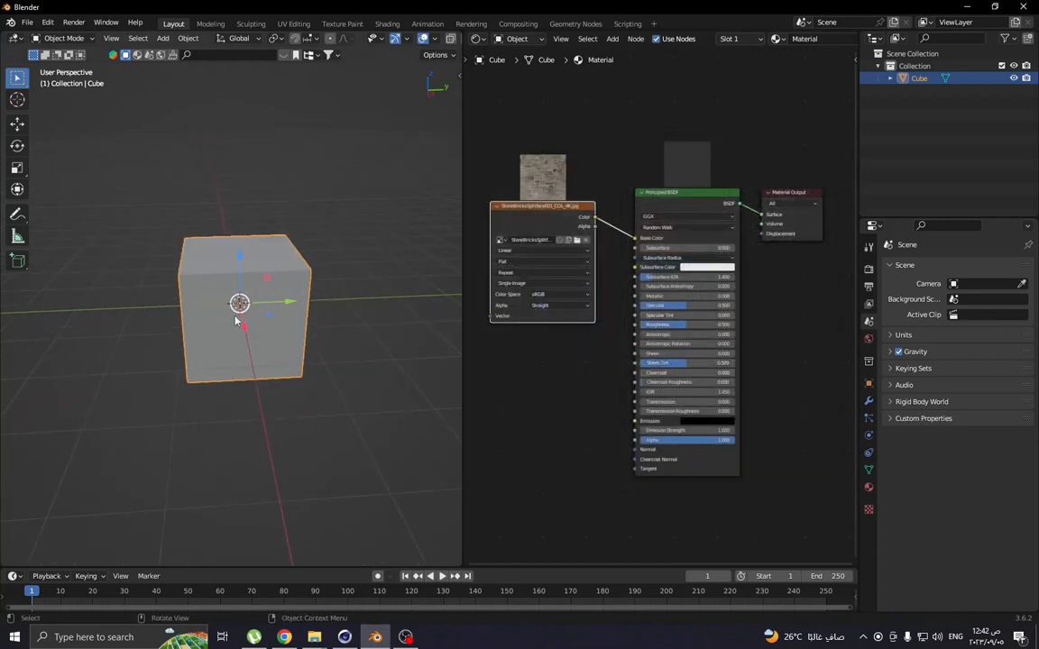
pyautogui.press('z')
pyautogui.click(262, 378)
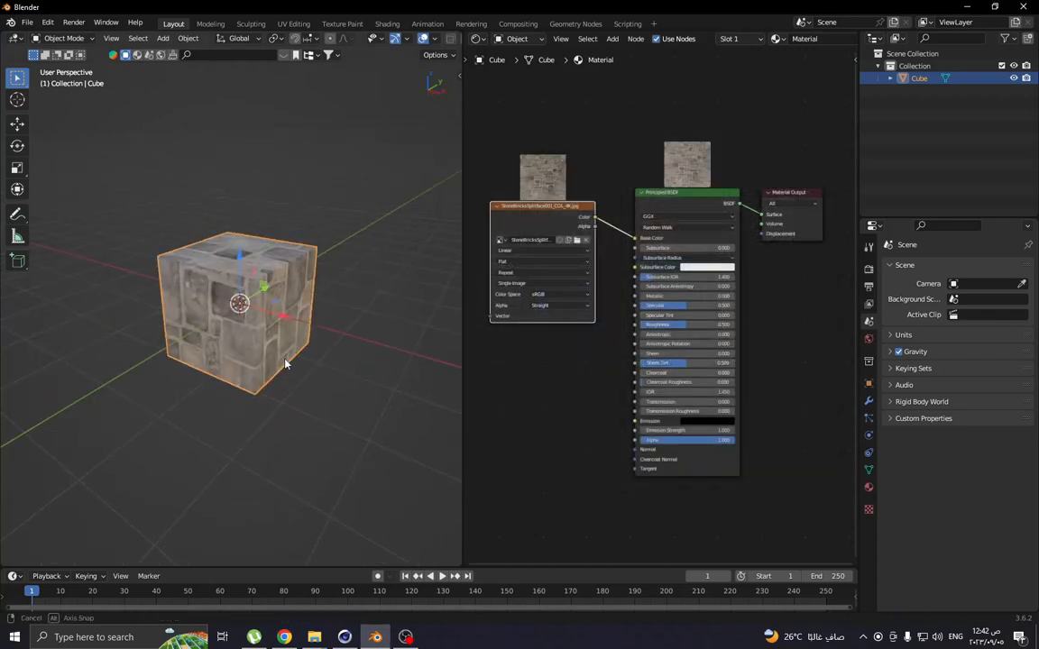
pyautogui.scroll(4, 226, 295)
pyautogui.moveTo(232, 332); pyautogui.dragTo(239, 297, button='middle')
# Step: Add Texture Coordinate and Mapping nodes connected to the brick image texture's Vector input
pyautogui.moveTo(619, 318); pyautogui.dragTo(736, 313, button='middle')
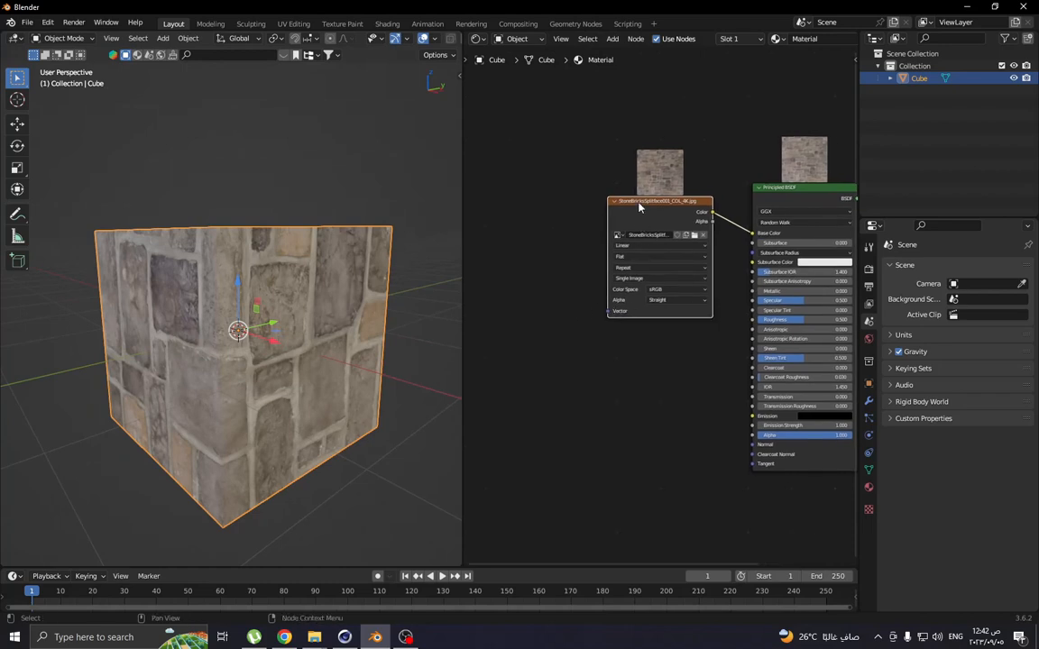
pyautogui.hotkey('ctrl', 't')
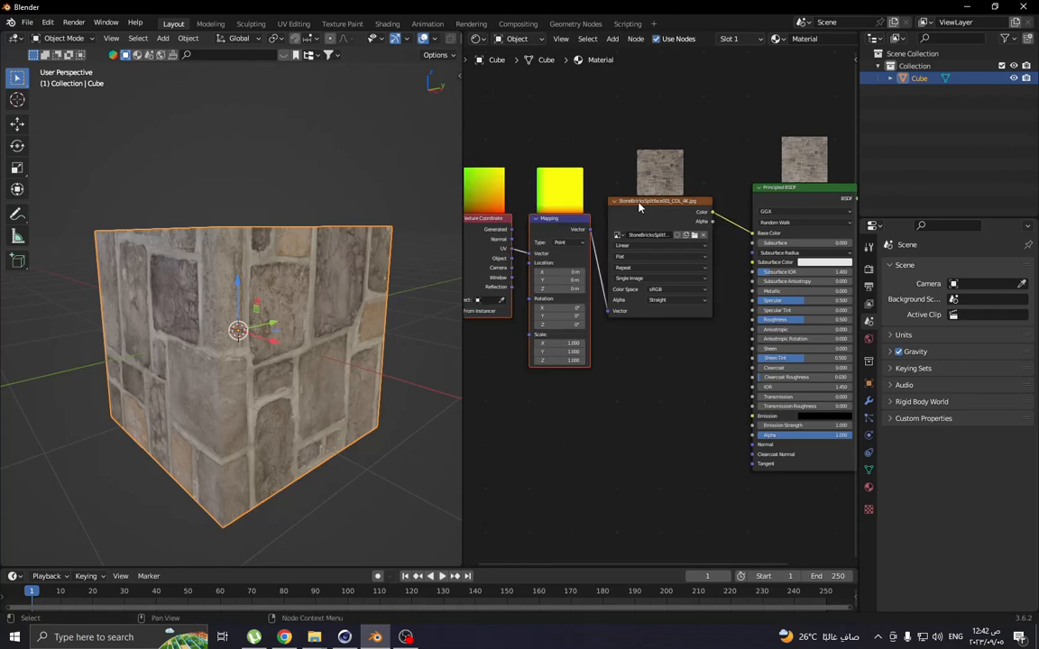
pyautogui.moveTo(232, 331); pyautogui.dragTo(236, 348, button='middle')
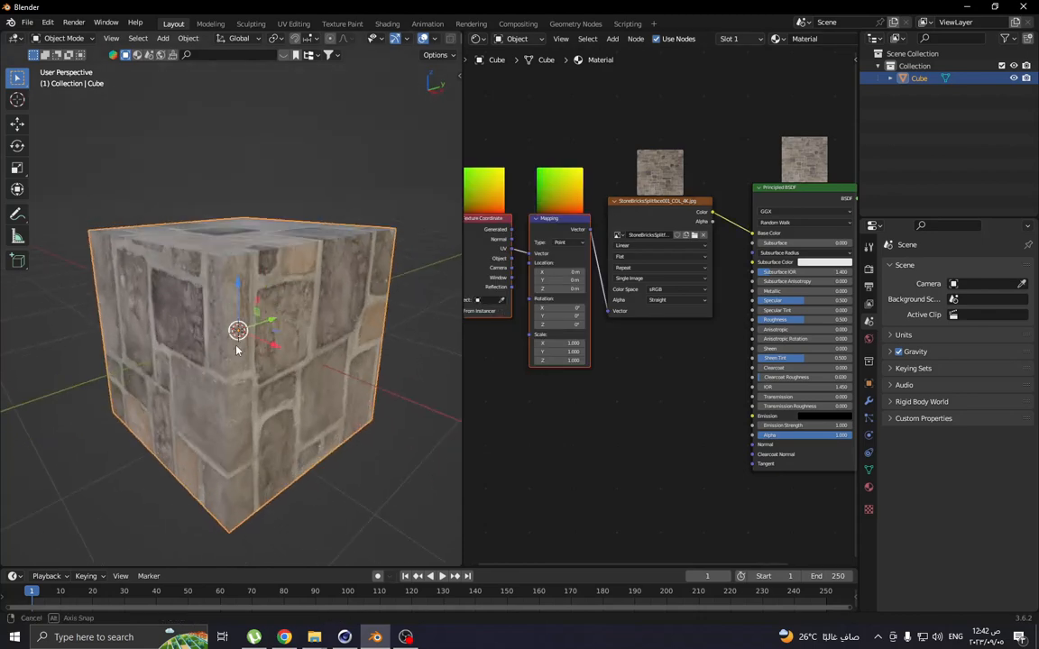
# Step: Set the Mapping node's scale to 5 on X, Y and Z and inspect the brick tiling on the cube
pyautogui.moveTo(567, 342); pyautogui.dragTo(552, 351)
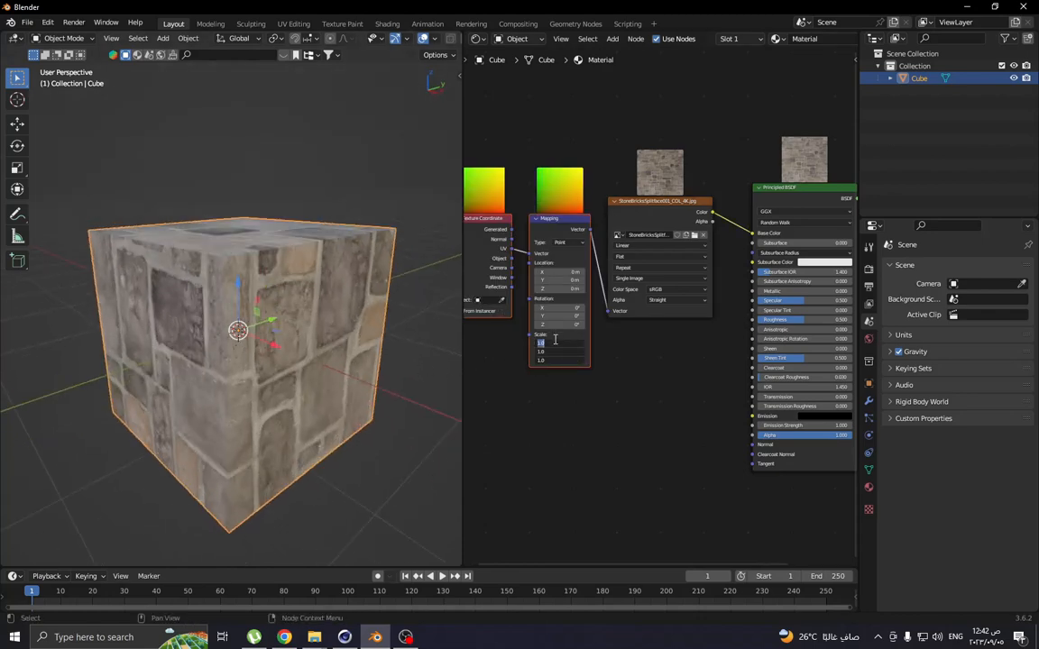
pyautogui.write('5')
pyautogui.press('Return')
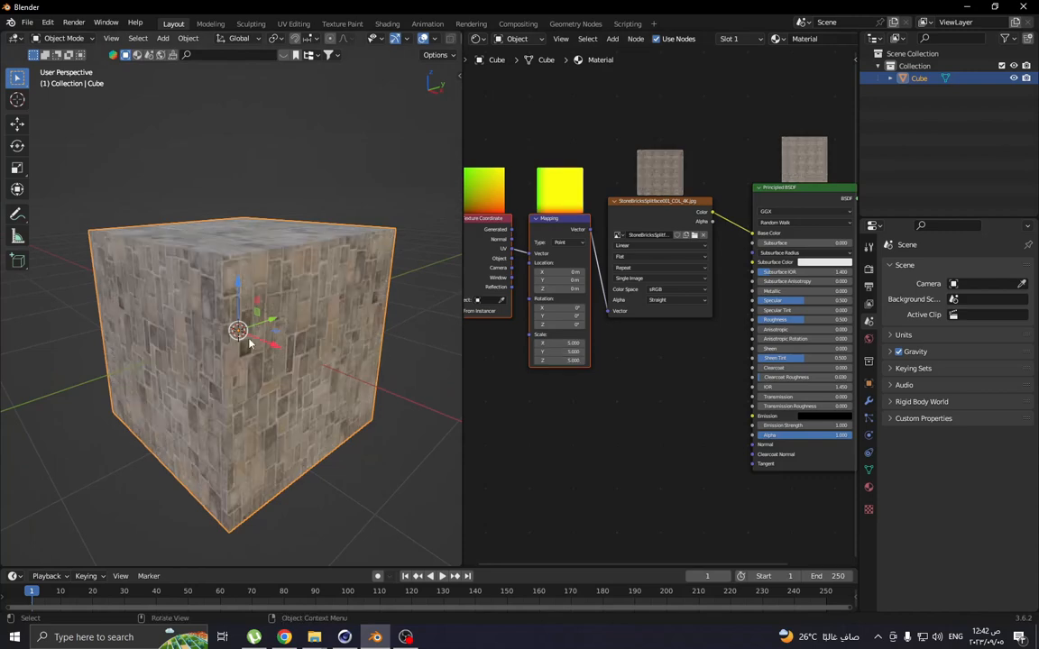
pyautogui.moveTo(234, 332); pyautogui.dragTo(257, 332, button='middle')
pyautogui.scroll(-5, 266, 330)
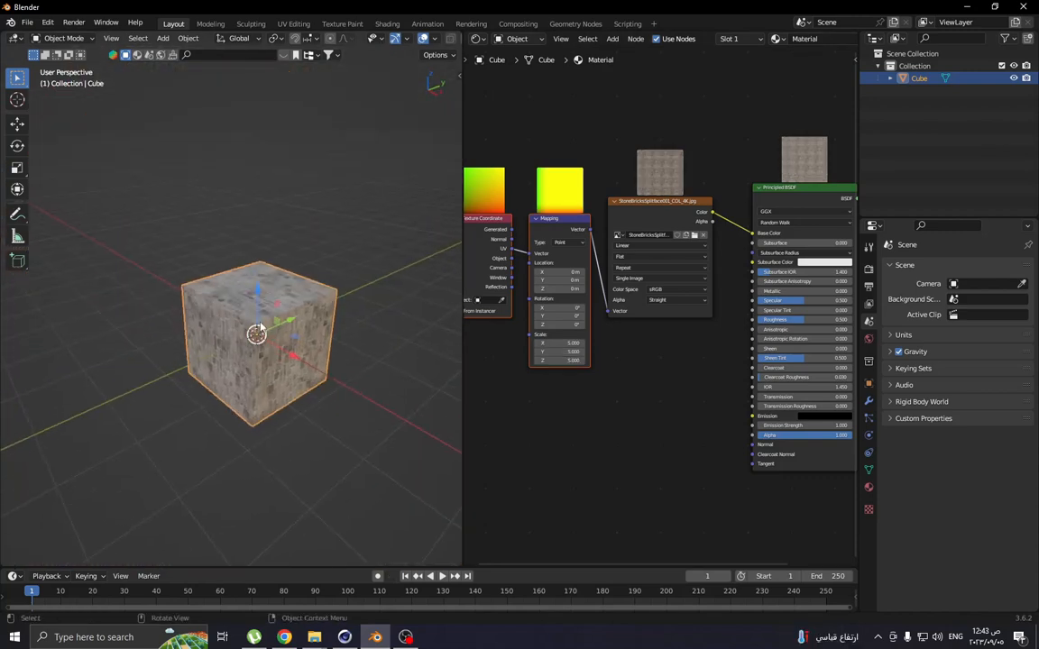
pyautogui.scroll(6, 257, 343)
pyautogui.moveTo(352, 366); pyautogui.dragTo(239, 287, button='middle')
pyautogui.scroll(-4, 271, 363)
pyautogui.scroll(3, 225, 262)
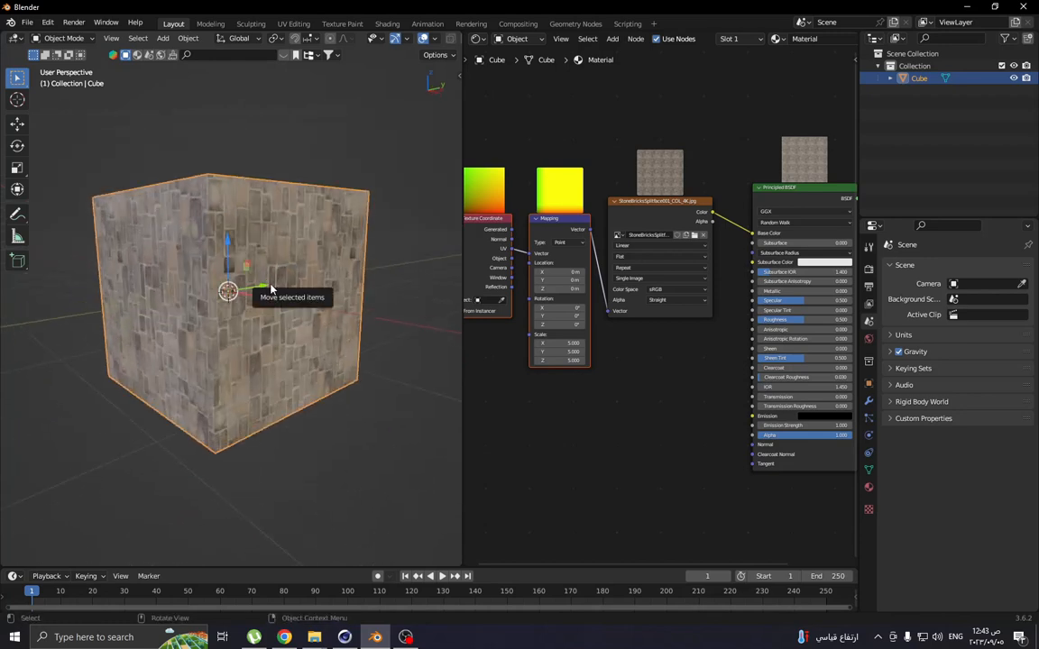
# Step: Join the two areas so the 3D viewport replaces the Shader Editor
pyautogui.rightClick(462, 135)
pyautogui.click(420, 172)
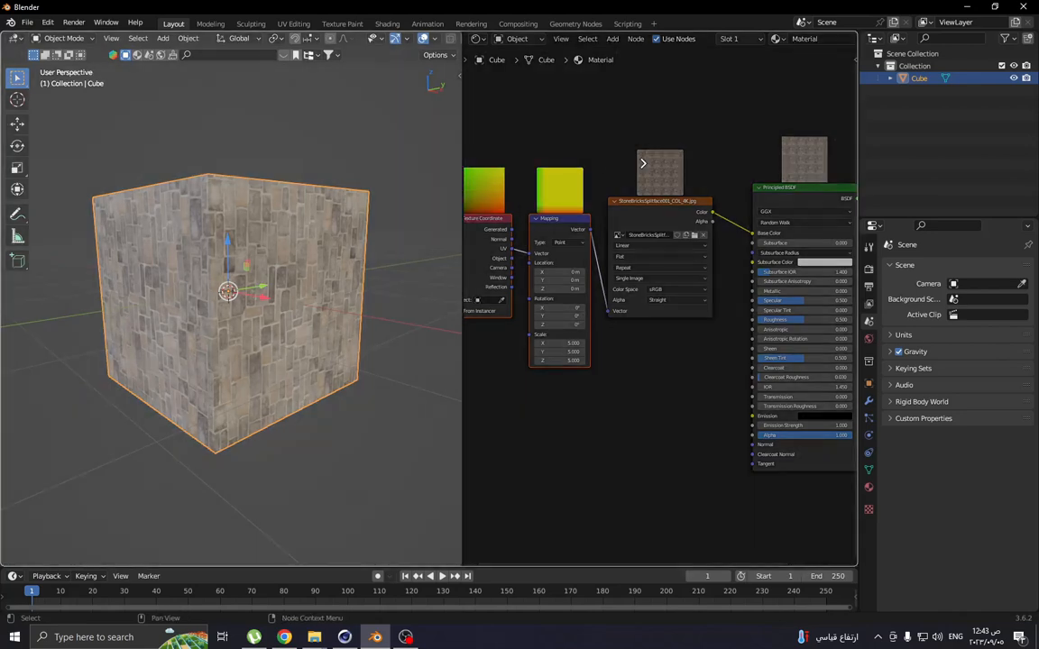
pyautogui.click(642, 164)
pyautogui.moveTo(442, 273); pyautogui.dragTo(341, 273, button='middle')
pyautogui.scroll(-5, 421, 290)
# Step: Start an FBX export into the Blender fbx folder on the Desktop and name the file Cube
pyautogui.click(27, 22)
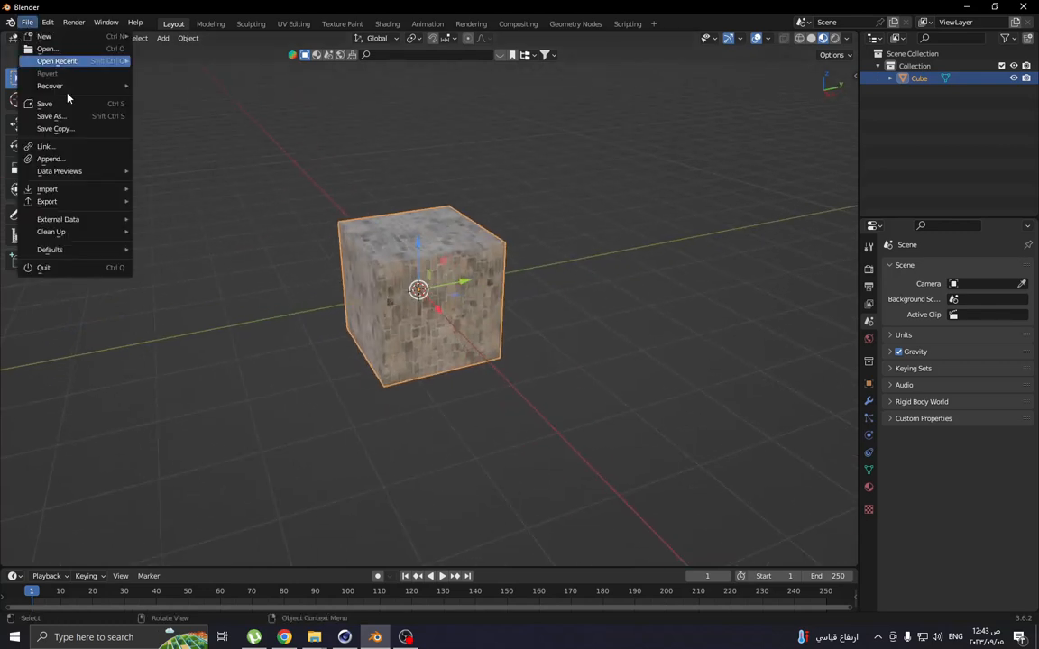
pyautogui.moveTo(86, 219)
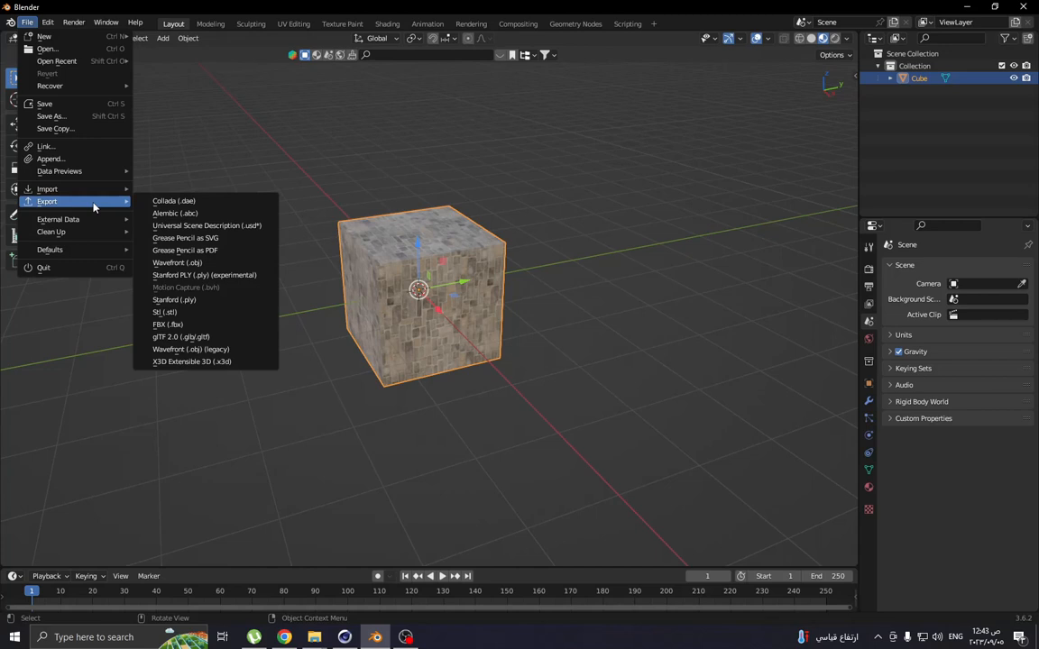
pyautogui.click(169, 324)
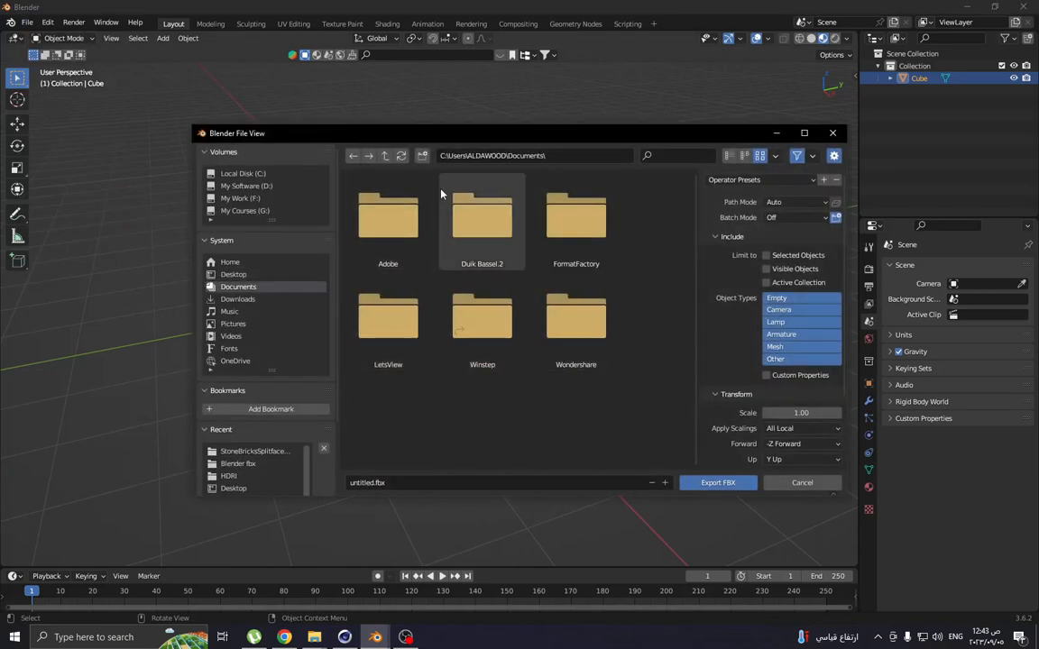
pyautogui.click(233, 274)
pyautogui.doubleClick(475, 215)
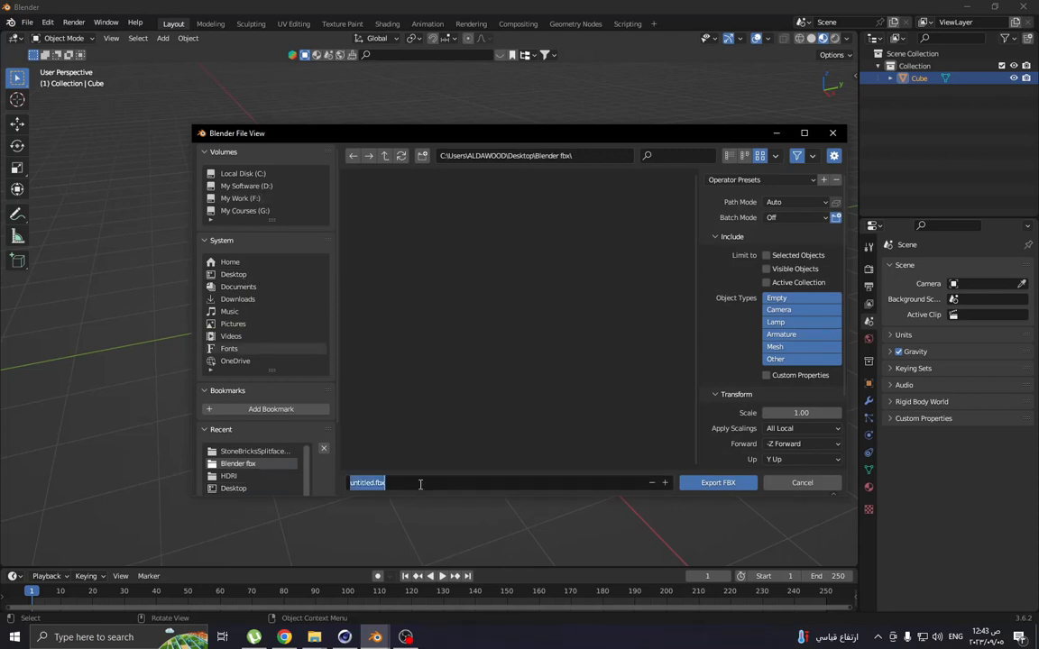
pyautogui.press('BackSpace')
pyautogui.write('Cube')
pyautogui.press('Return')
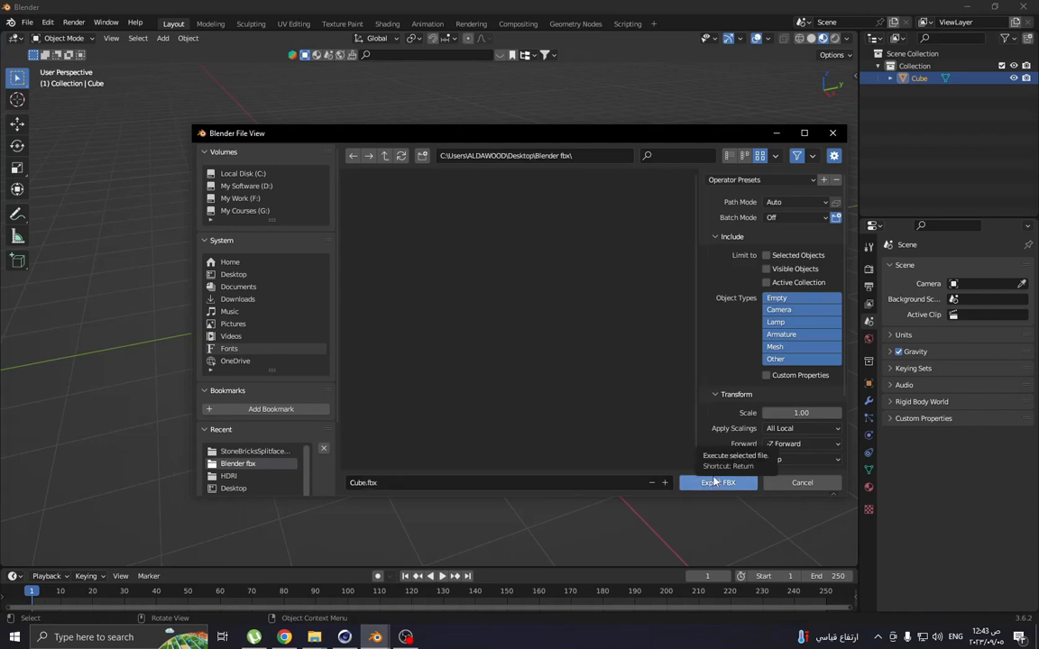
pyautogui.click(789, 202)
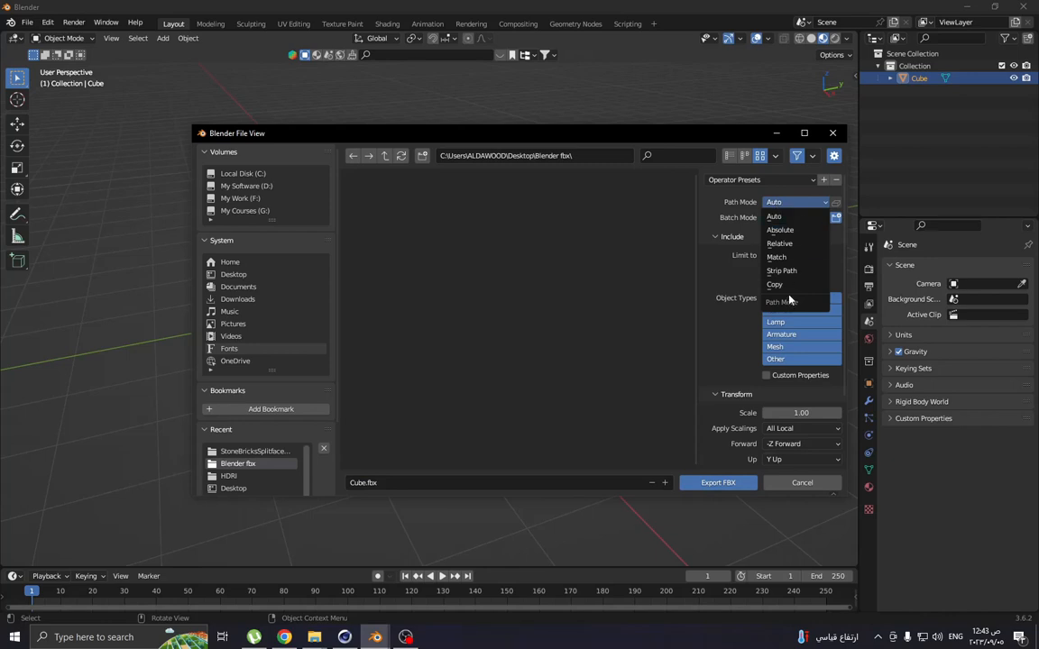
pyautogui.click(784, 299)
pyautogui.click(797, 202)
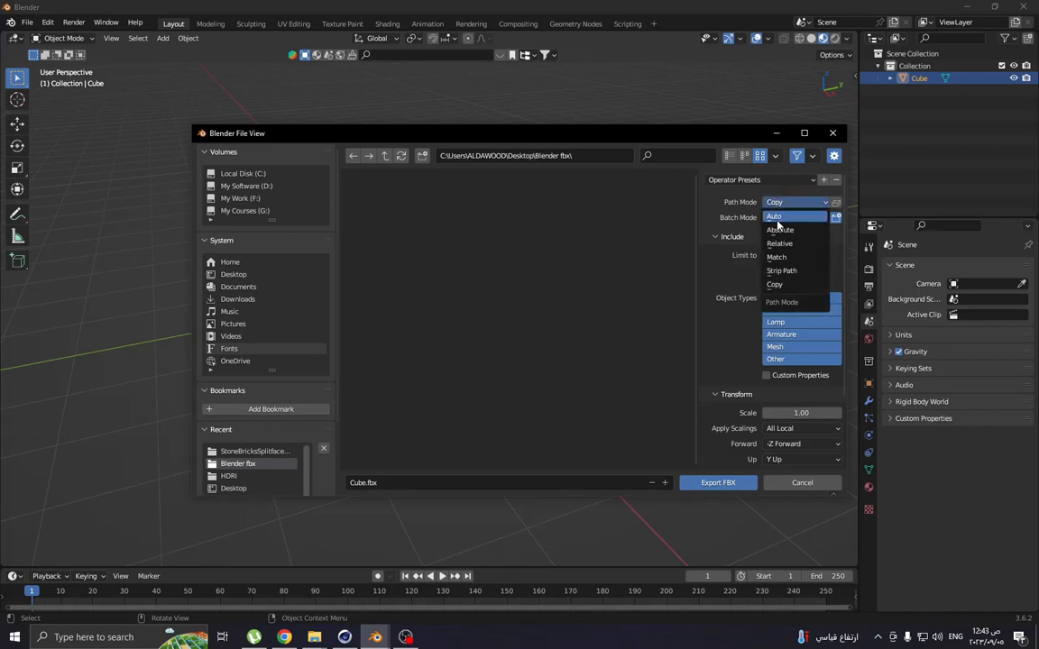
pyautogui.click(817, 206)
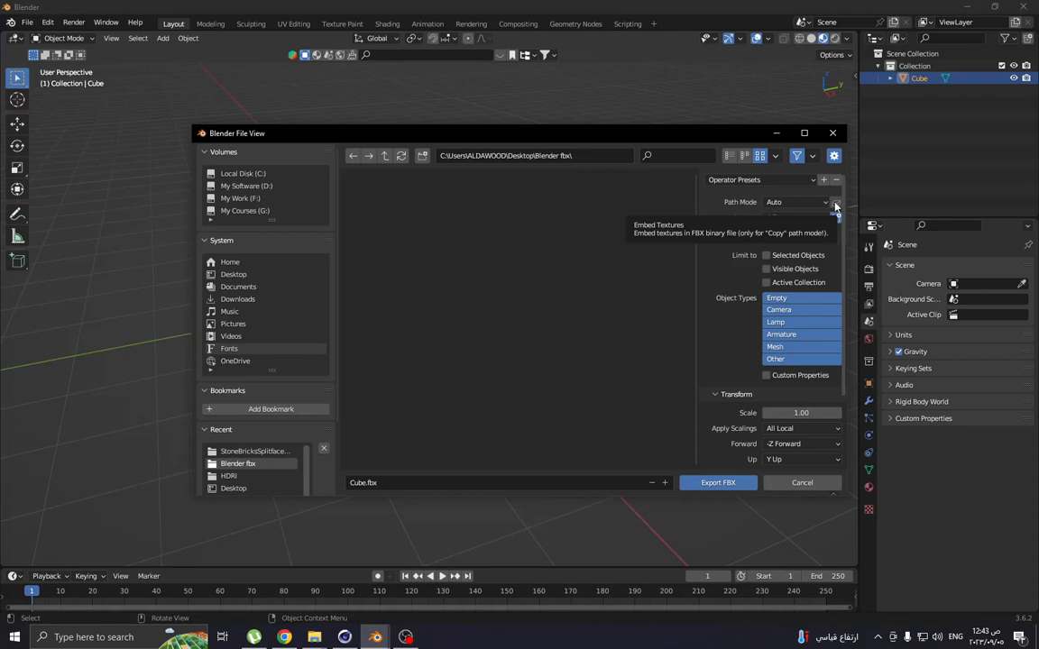
# Step: Set the export's path mode to Copy with embedded textures and limit it to selected objects
pyautogui.click(794, 202)
pyautogui.click(790, 281)
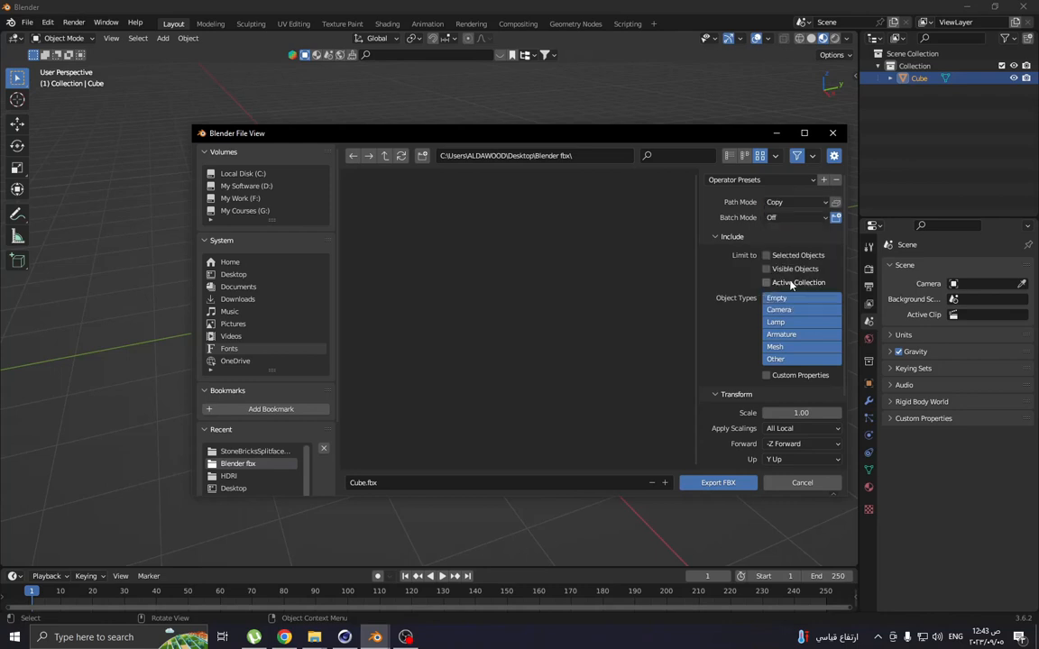
pyautogui.click(835, 202)
pyautogui.click(768, 256)
# Step: Check the selected cube behind the export window and export it as Cube.fbx
pyautogui.moveTo(584, 132); pyautogui.dragTo(617, 356)
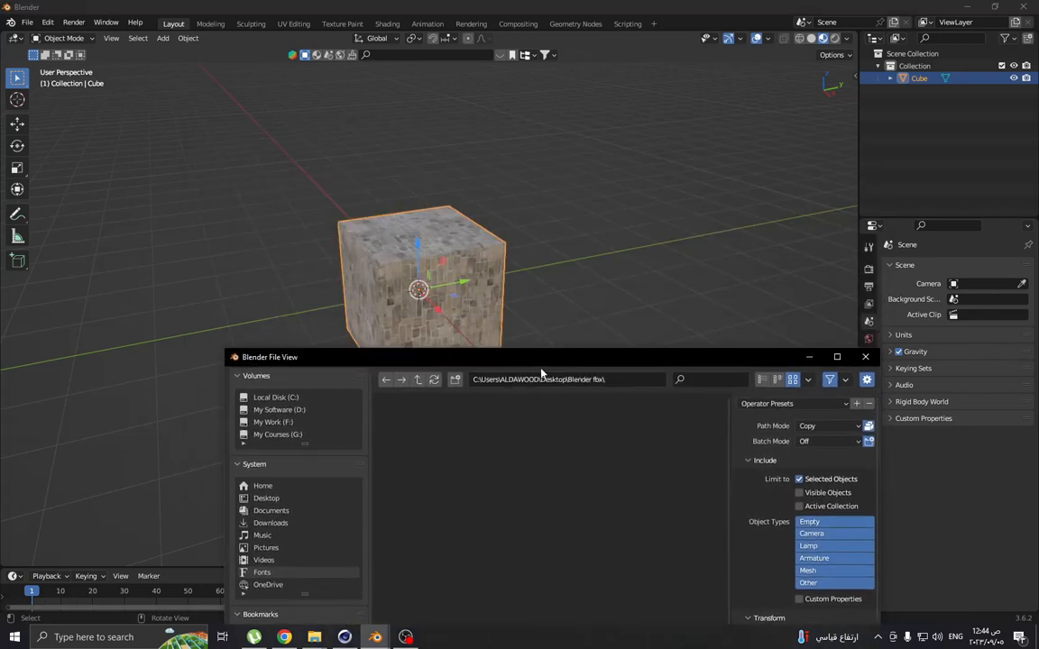
pyautogui.moveTo(540, 357); pyautogui.dragTo(478, 156)
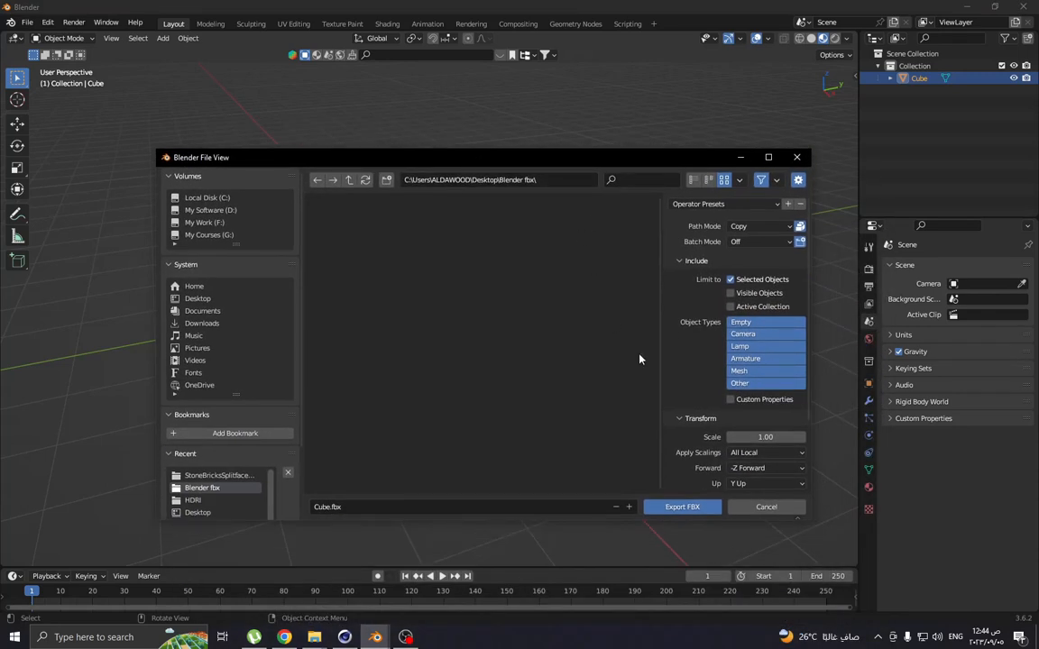
pyautogui.click(678, 507)
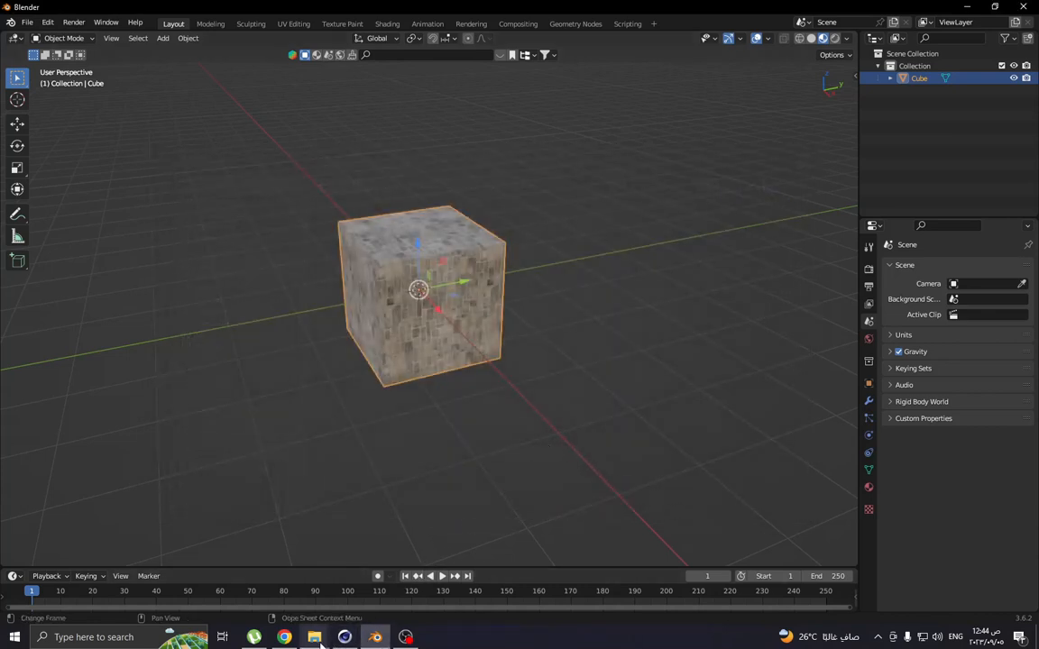
# Step: Refresh the Blender fbx folder in File Explorer and import Cube.fbx from it into Cinema 4D with the default FBX import settings
pyautogui.moveTo(314, 637)
pyautogui.click(370, 541)
pyautogui.rightClick(267, 321)
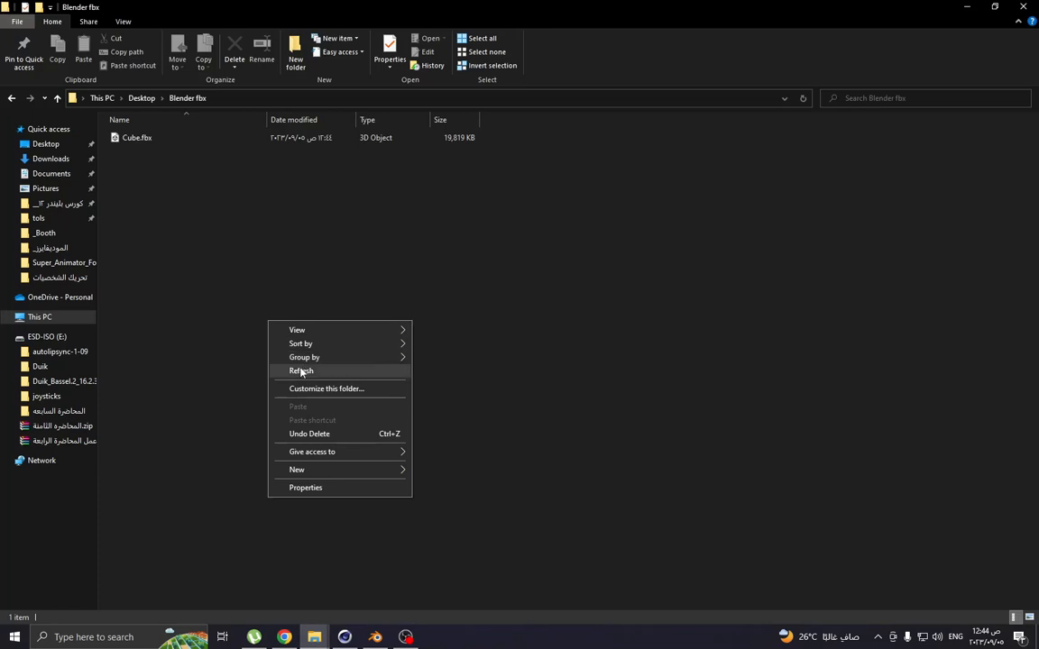
pyautogui.click(301, 371)
pyautogui.click(137, 138)
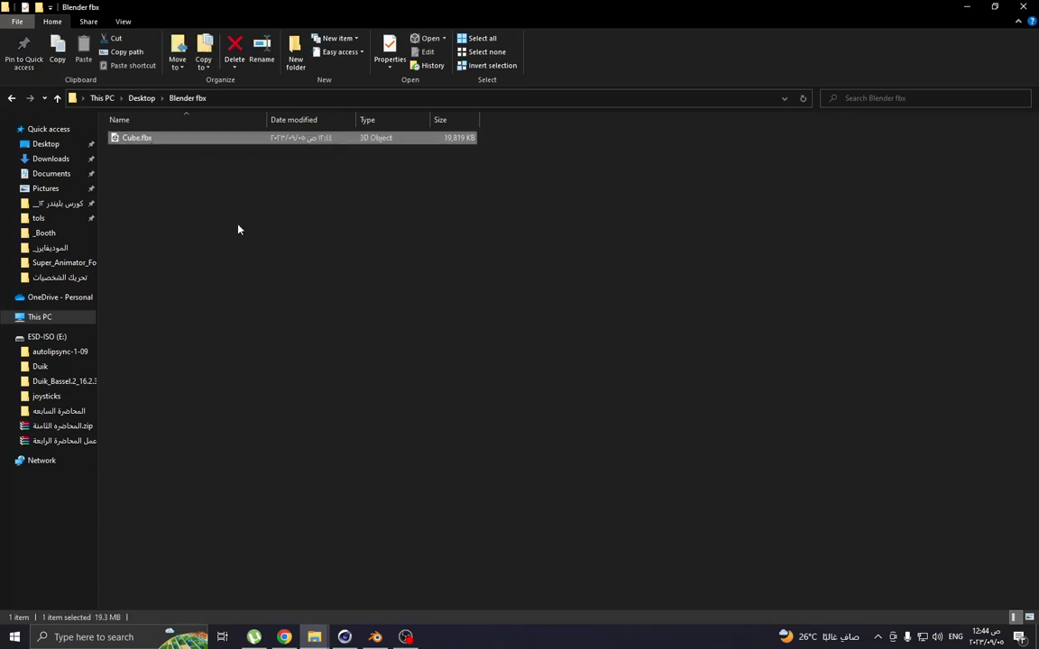
pyautogui.moveTo(133, 145); pyautogui.dragTo(373, 392)
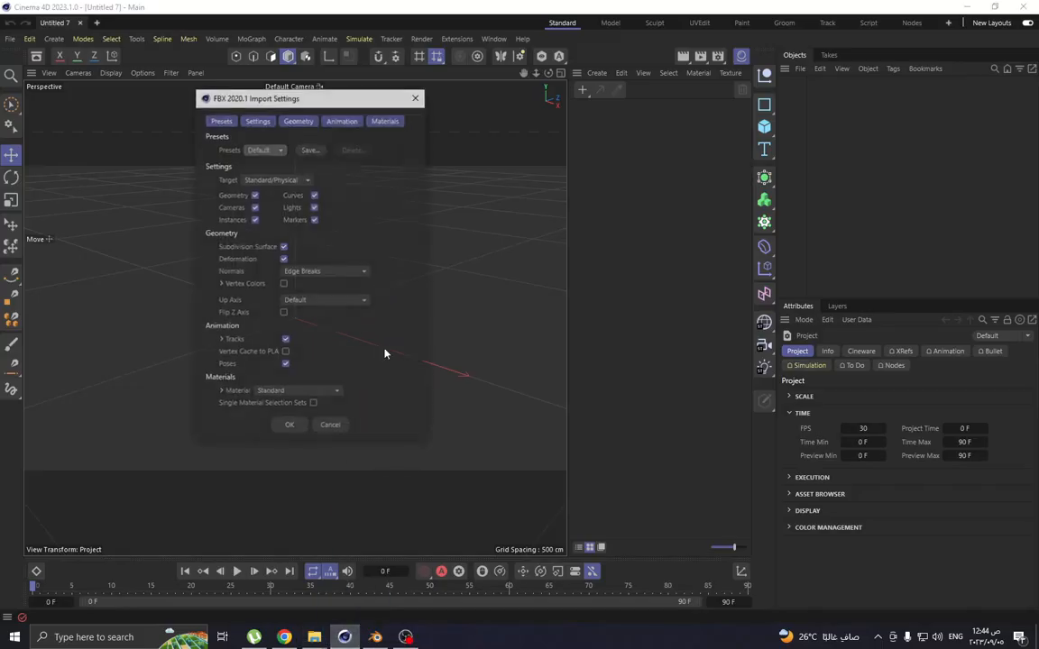
pyautogui.click(289, 427)
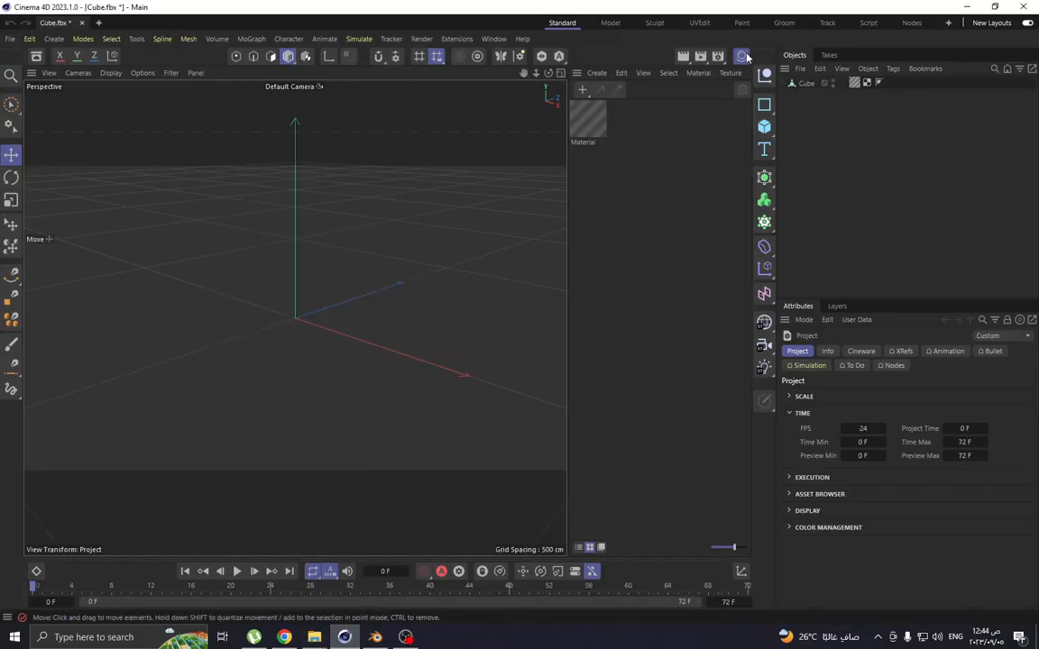
# Step: Hide the Material Manager and render the imported cube in the perspective view to check its texture
pyautogui.middleClick(370, 247)
pyautogui.middleClick(175, 204)
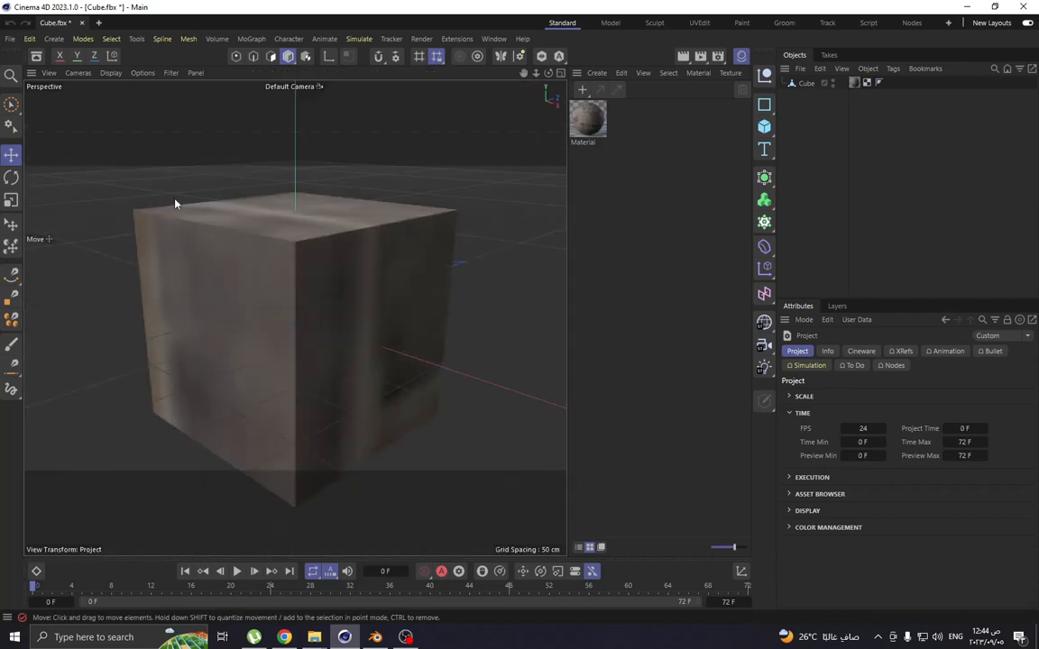
pyautogui.click(741, 57)
pyautogui.scroll(-3, 491, 252)
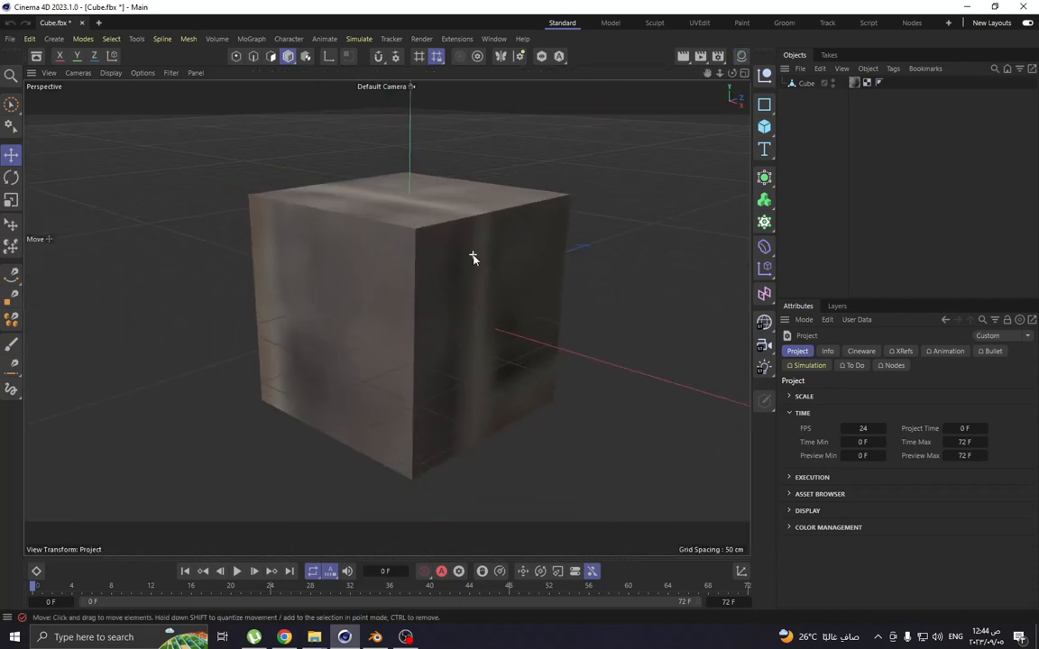
pyautogui.moveTo(414, 298)
pyautogui.keyDown('alt'); pyautogui.mouseDown()
pyautogui.moveTo(393, 394)
pyautogui.moveTo(462, 288)
pyautogui.moveTo(427, 311)
pyautogui.mouseUp(); pyautogui.keyUp('alt')
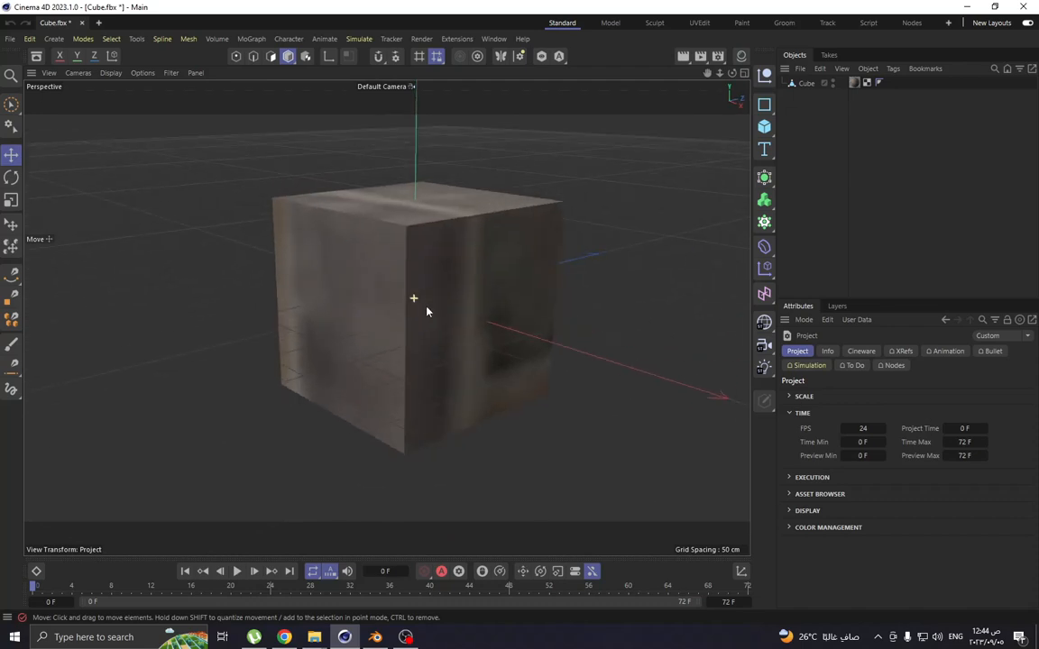
pyautogui.hotkey('ctrl', 'r')
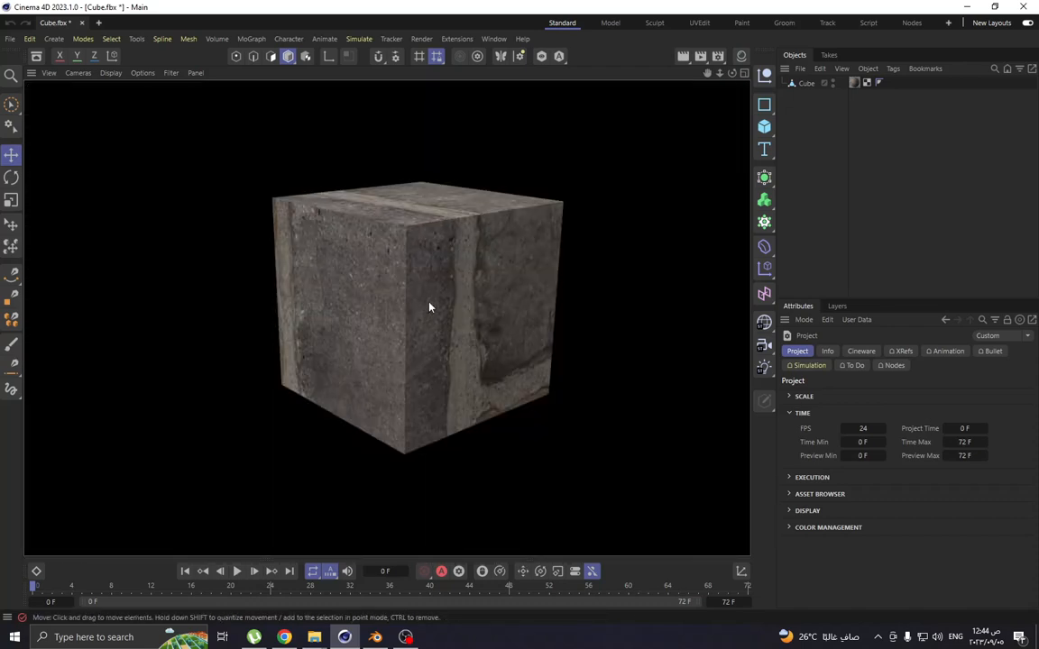
pyautogui.click(429, 307)
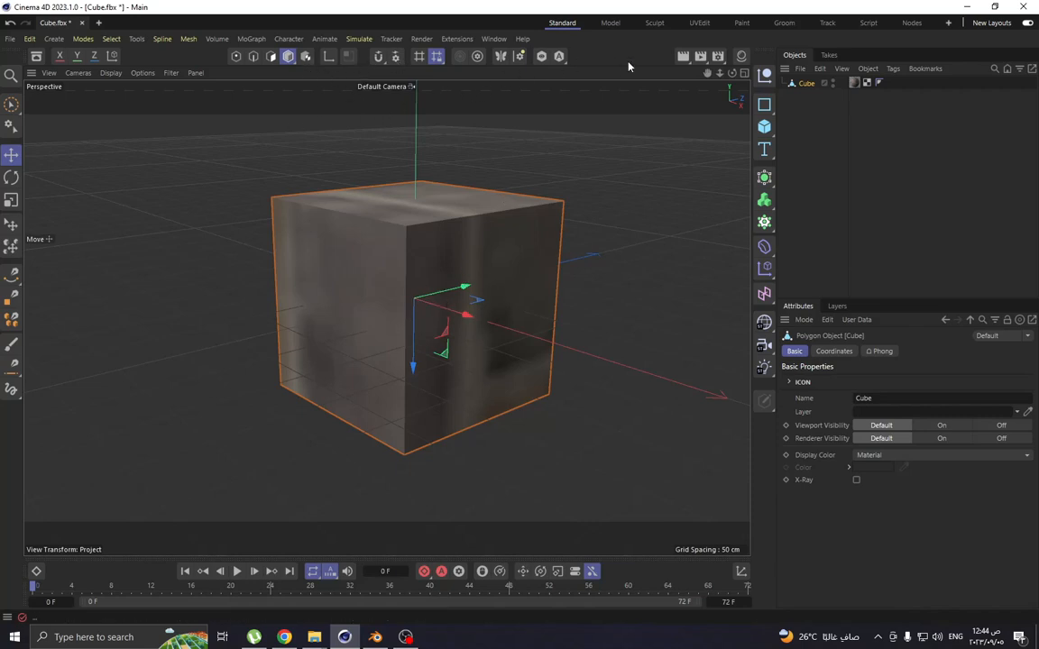
# Step: Turn on the Interactive Render Region and resize it so that it encloses the whole cube
pyautogui.click(701, 58)
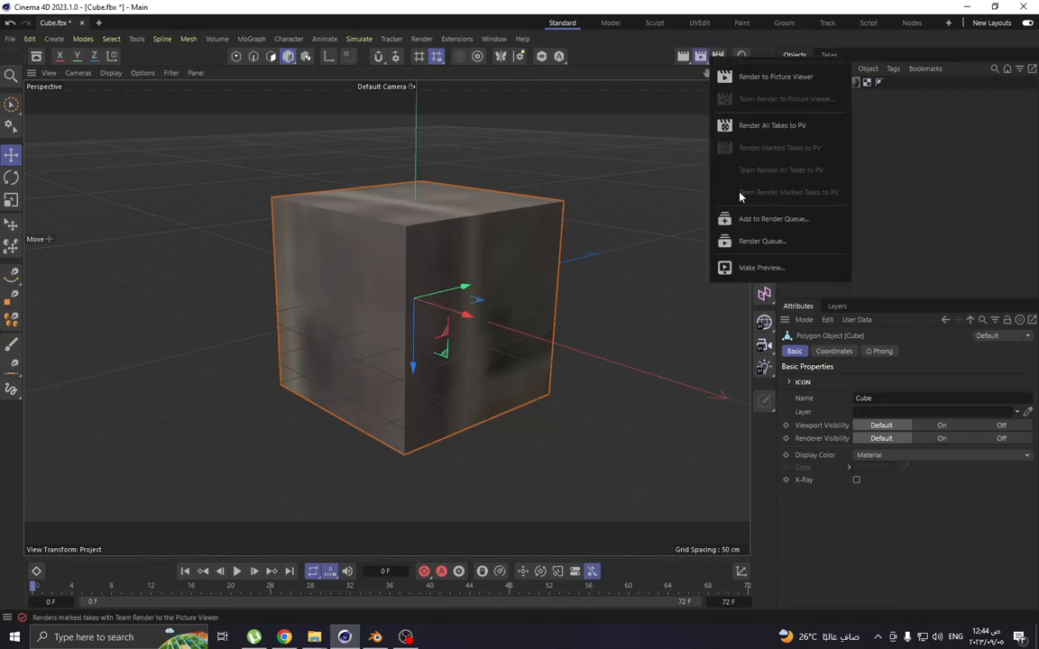
pyautogui.click(685, 133)
pyautogui.click(682, 57)
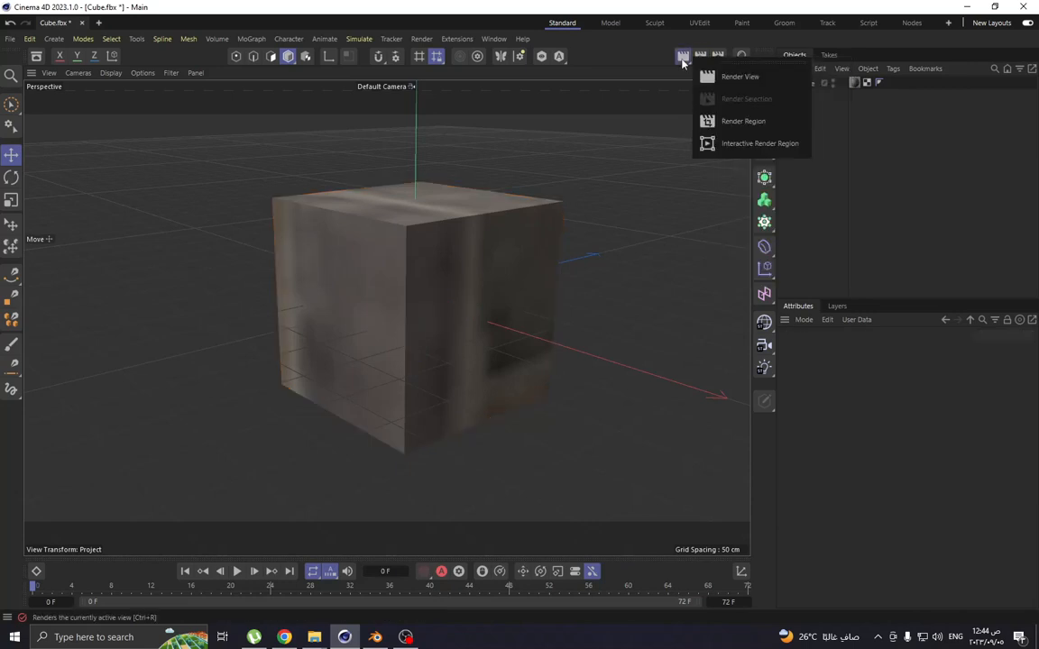
pyautogui.click(707, 143)
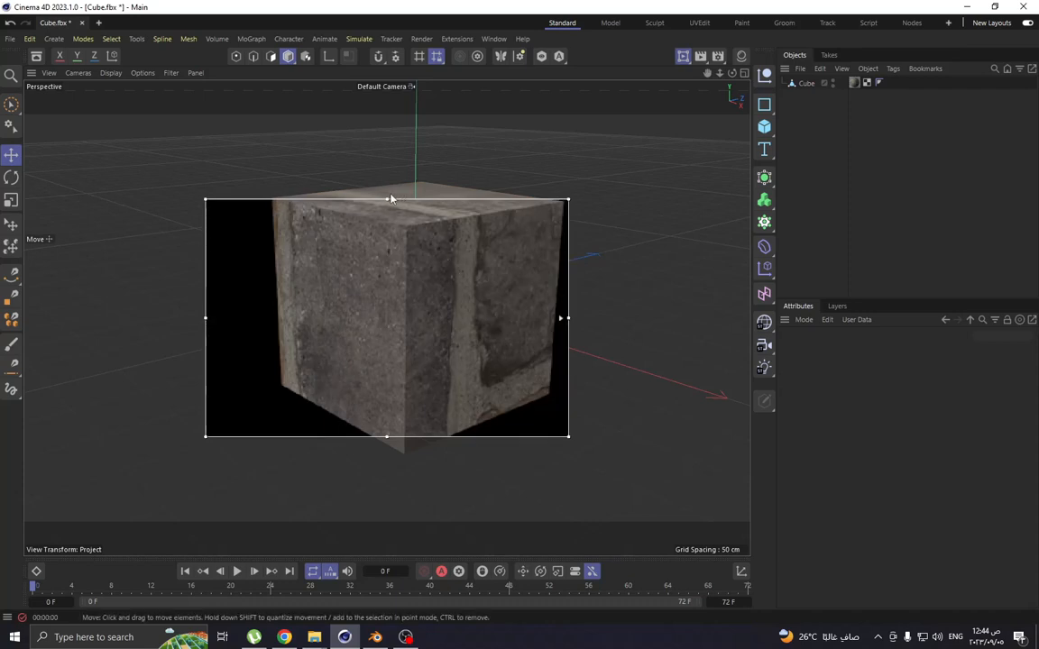
pyautogui.moveTo(390, 198); pyautogui.dragTo(389, 127)
pyautogui.moveTo(567, 283); pyautogui.dragTo(619, 282)
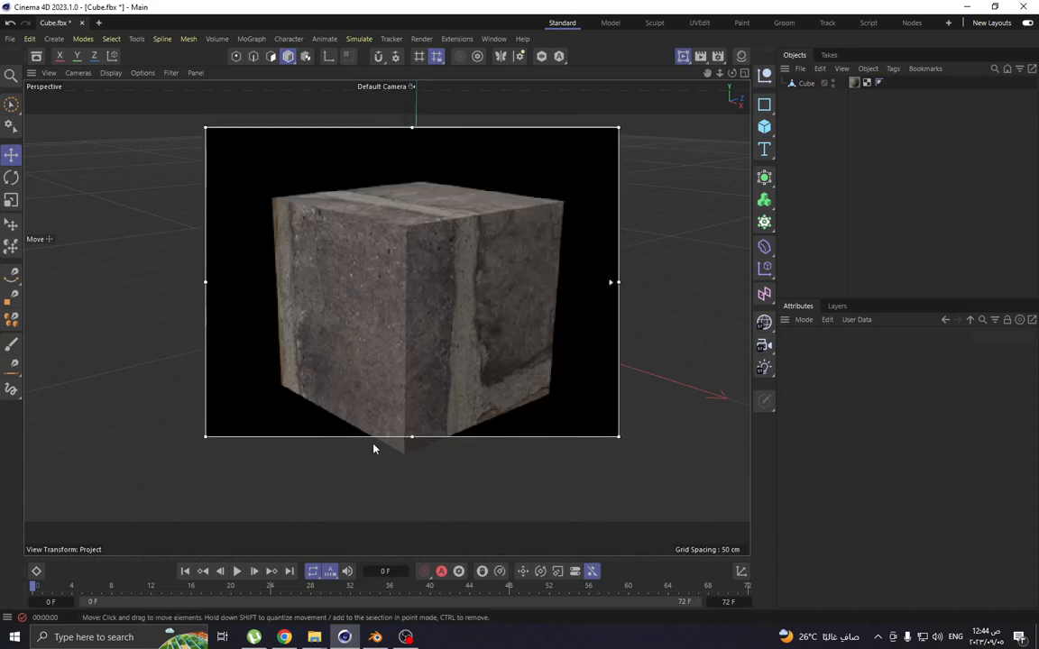
pyautogui.moveTo(410, 438); pyautogui.dragTo(412, 476)
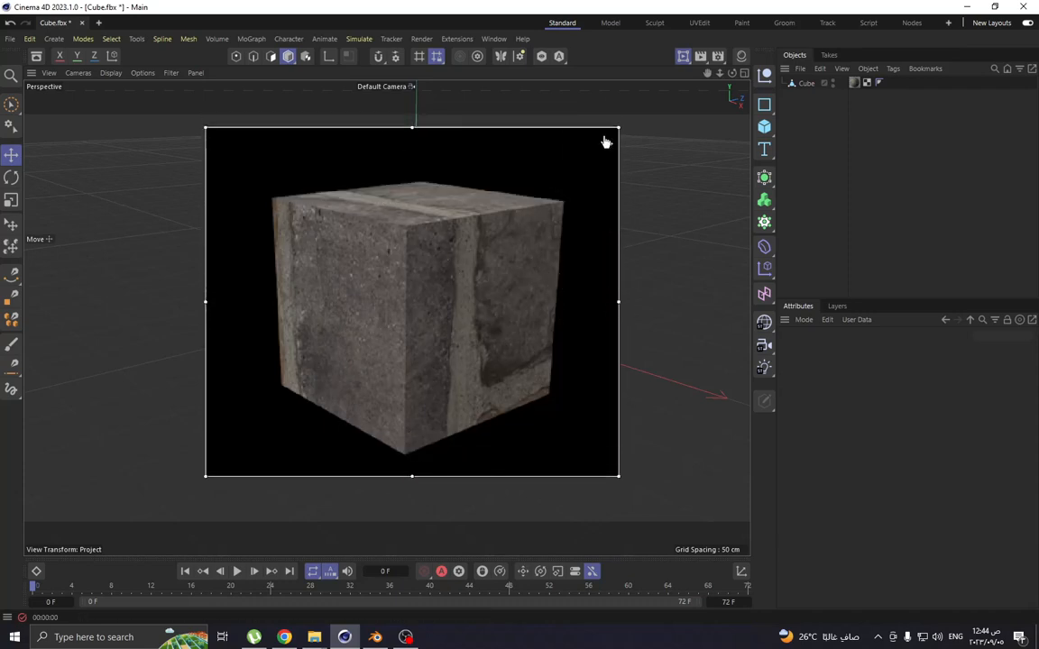
pyautogui.moveTo(606, 141); pyautogui.dragTo(607, 98)
pyautogui.keyDown('alt'); pyautogui.moveTo(455, 273); pyautogui.dragTo(314, 273); pyautogui.keyUp('alt')
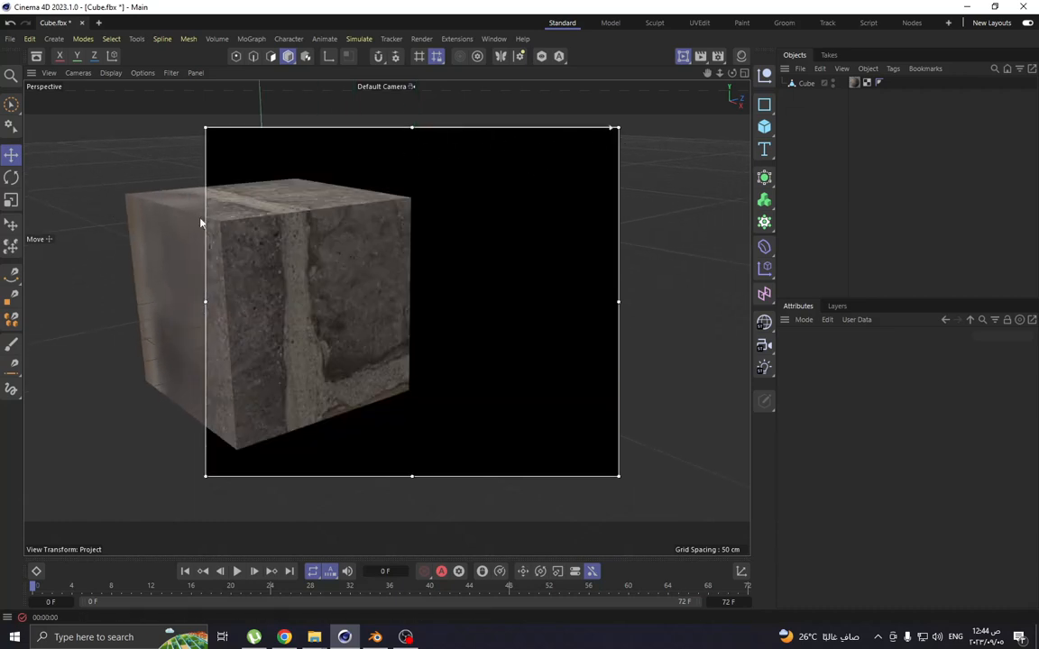
pyautogui.moveTo(205, 265); pyautogui.dragTo(48, 270)
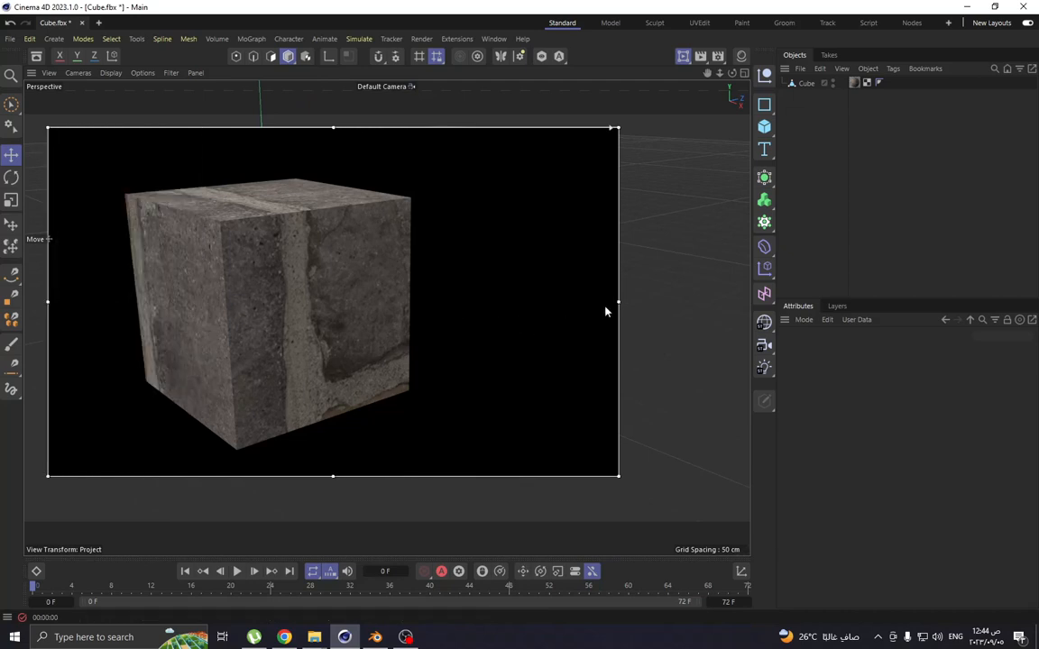
pyautogui.moveTo(619, 302); pyautogui.dragTo(467, 305)
# Step: Show the Material Manager and open the texture image in the imported material's Color channel for inspection
pyautogui.click(741, 58)
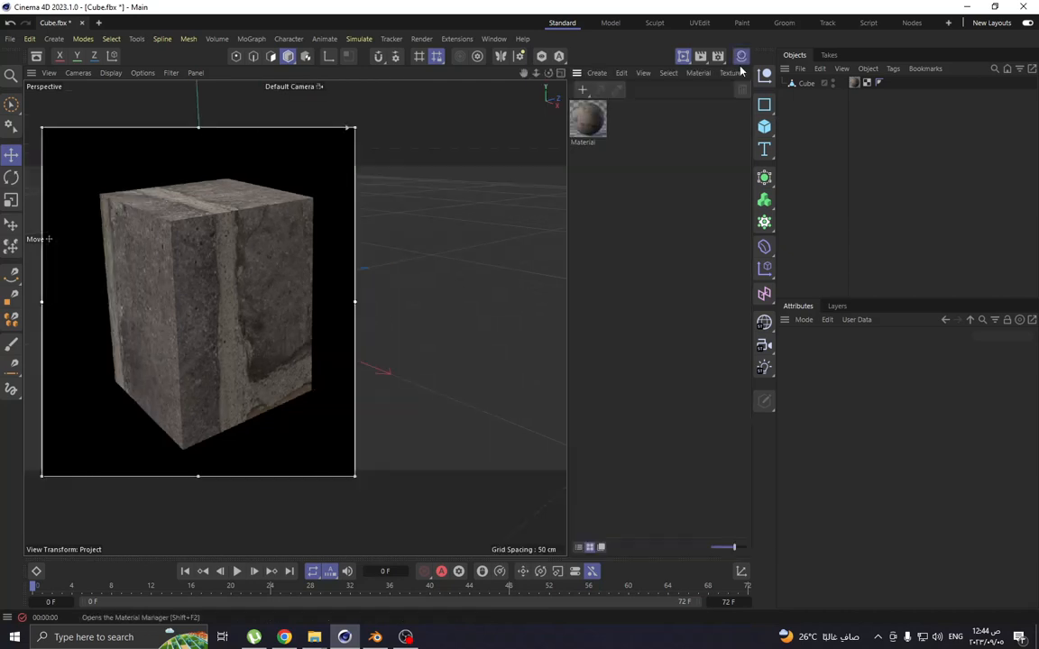
pyautogui.doubleClick(588, 120)
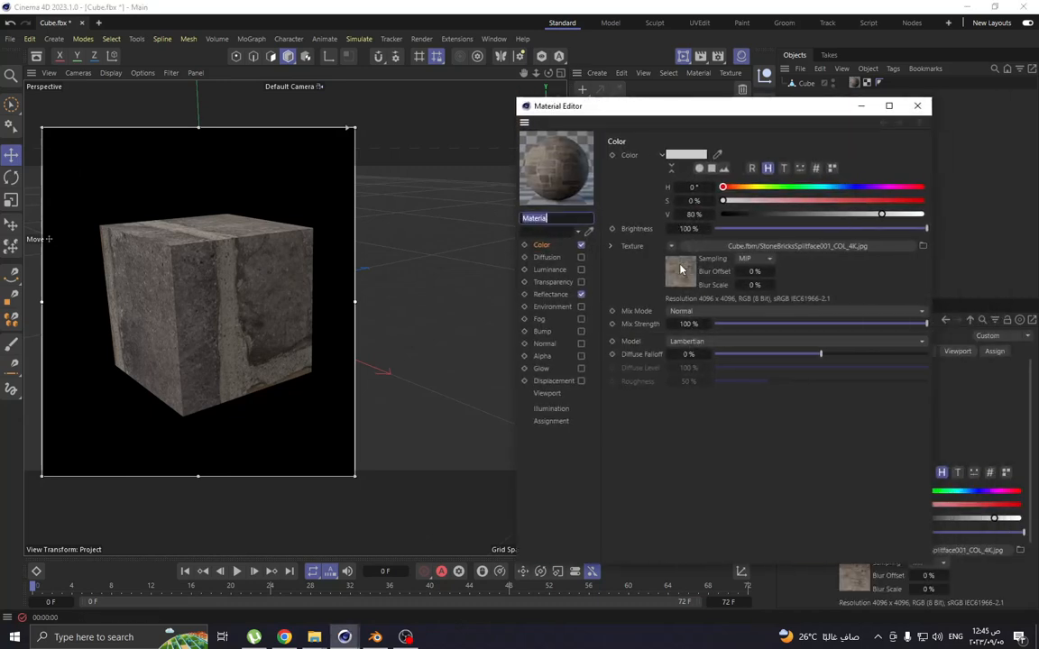
pyautogui.click(681, 268)
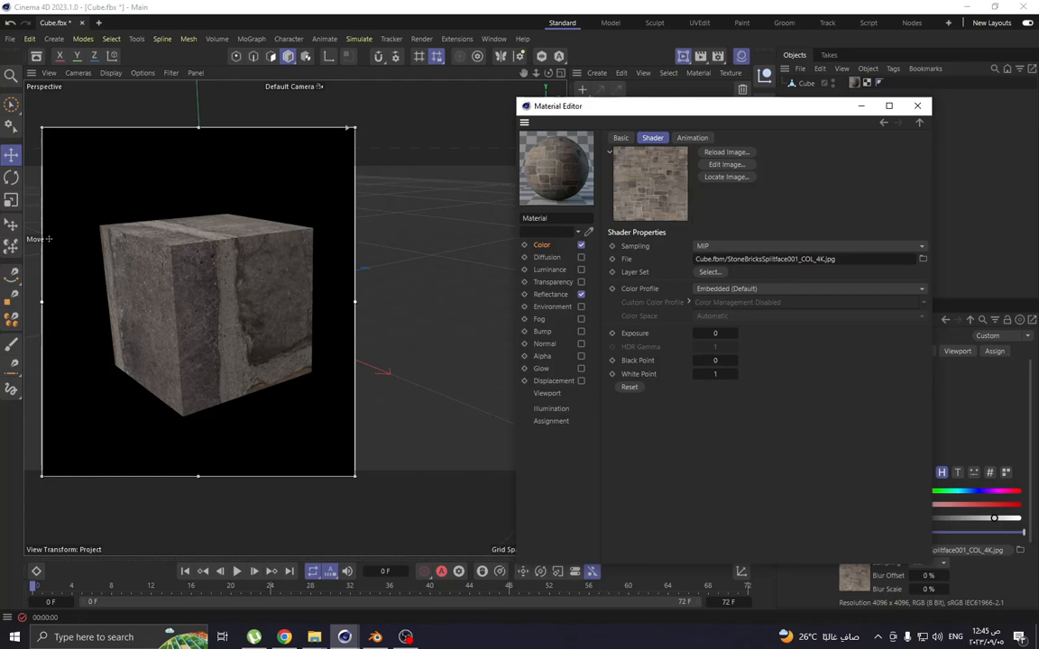
# Step: Open the Cube.fbm folder inside Blender fbx in File Explorer and check the texture image file it holds
pyautogui.moveTo(314, 637)
pyautogui.click(361, 568)
pyautogui.rightClick(311, 249)
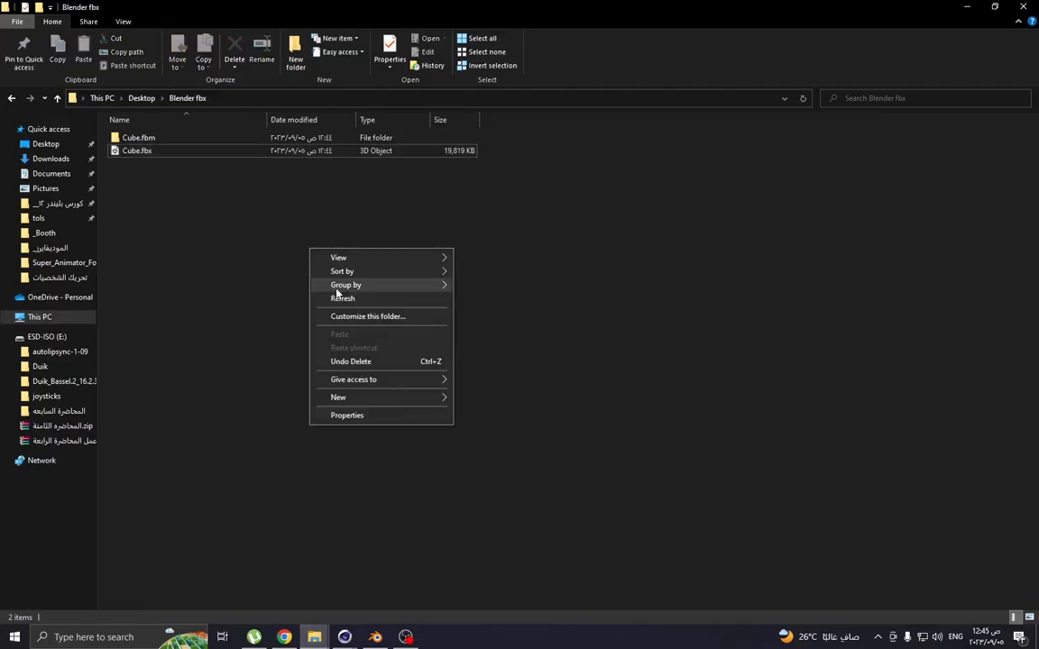
pyautogui.click(338, 297)
pyautogui.click(139, 141)
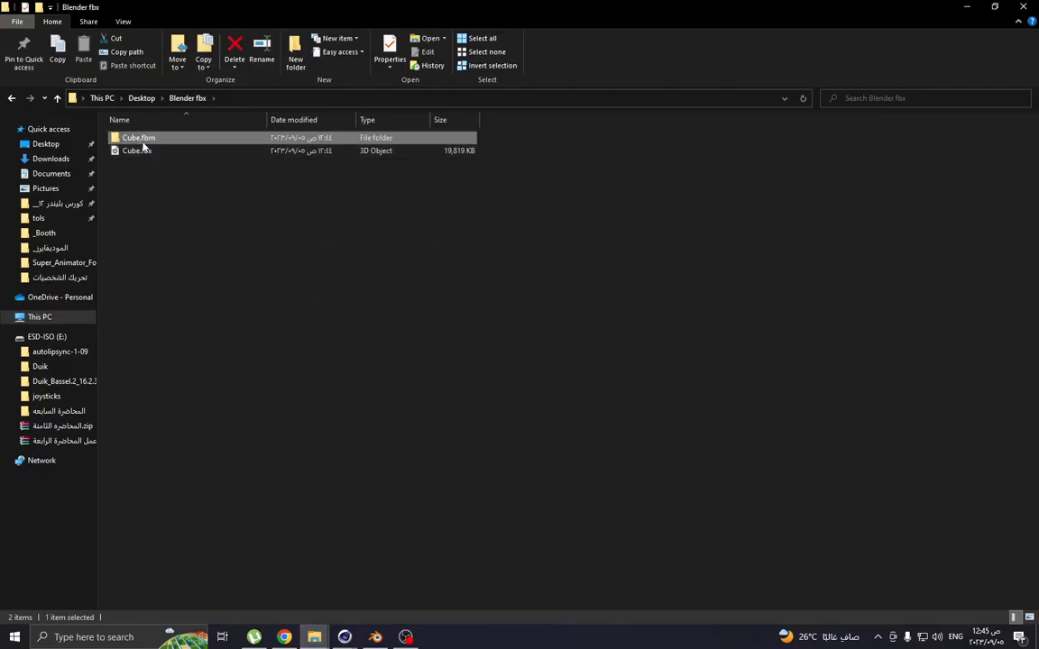
pyautogui.doubleClick(143, 138)
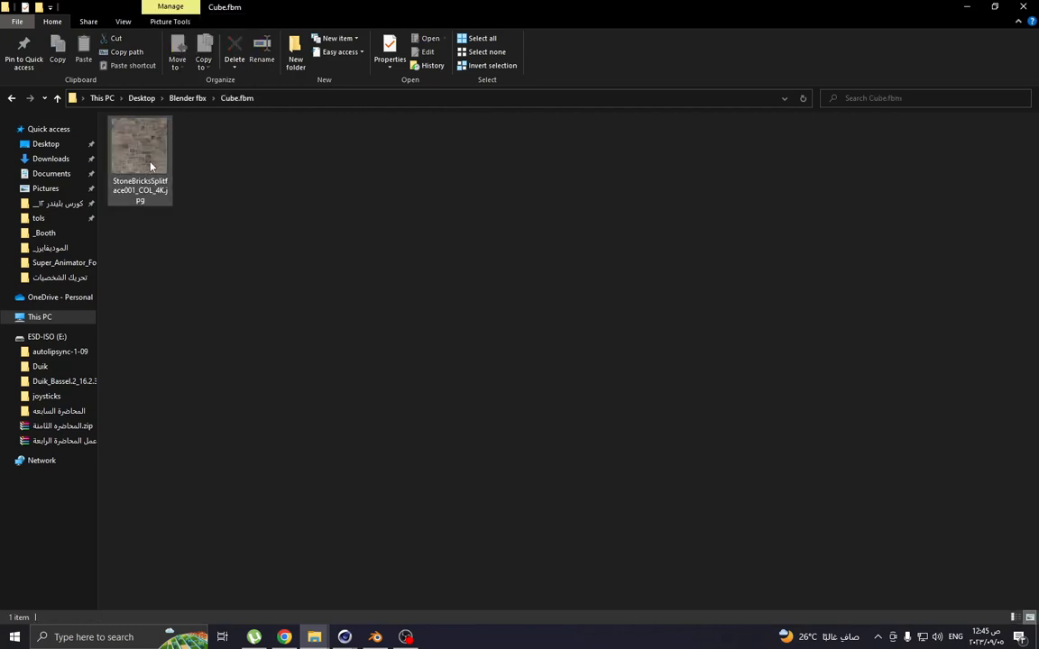
pyautogui.rightClick(283, 195)
pyautogui.click(330, 238)
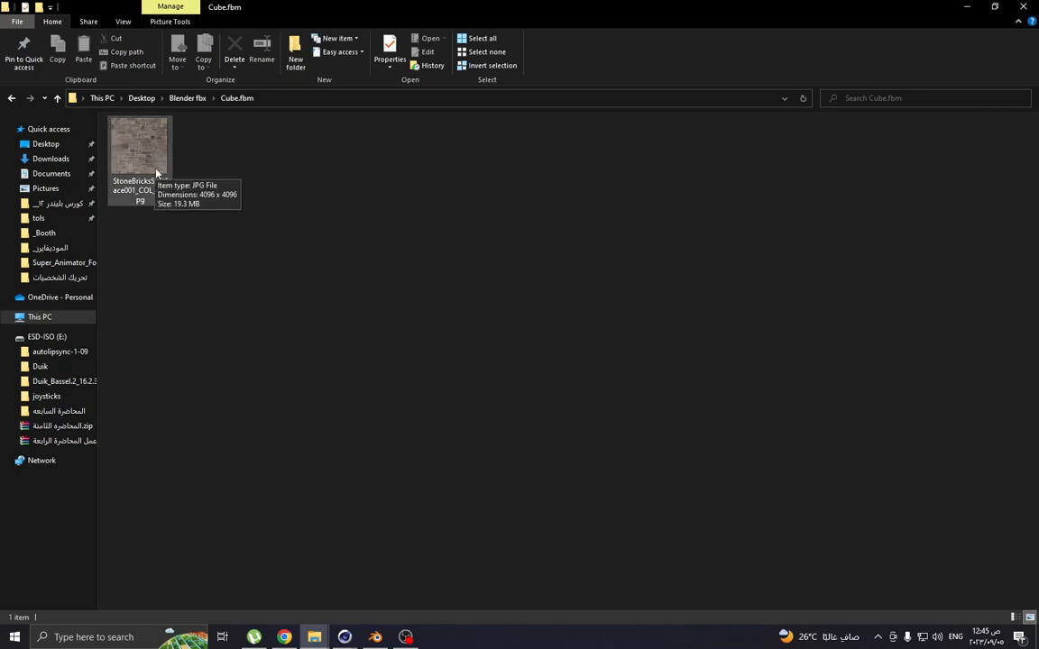
# Step: Look at the original cube's texture in Blender, then return to Cinema 4D and close the Material Editor
pyautogui.click(375, 637)
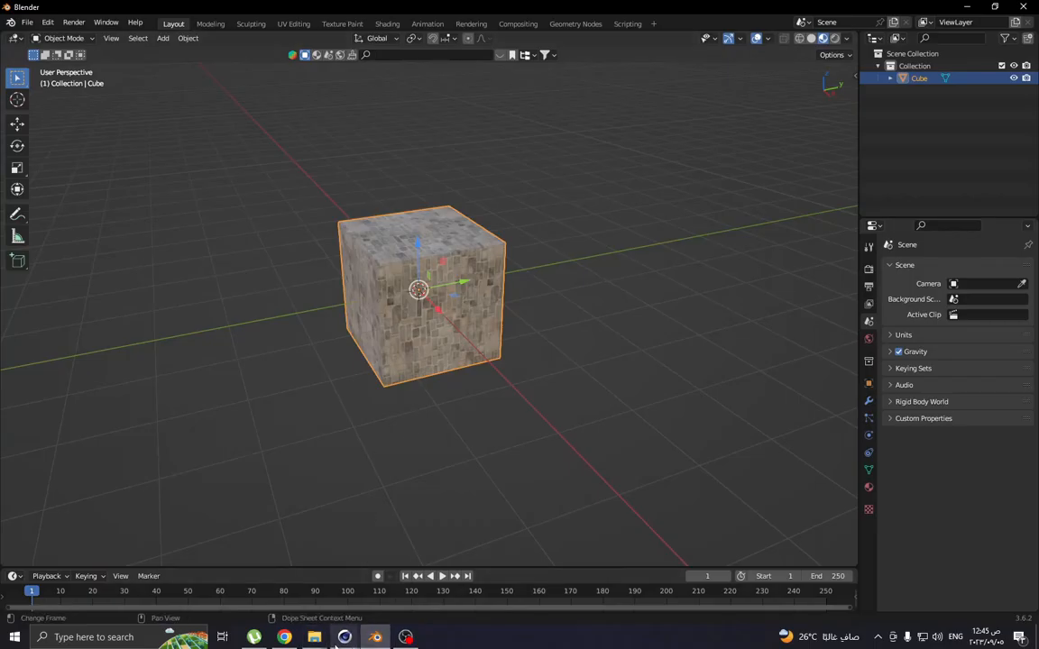
pyautogui.click(427, 561)
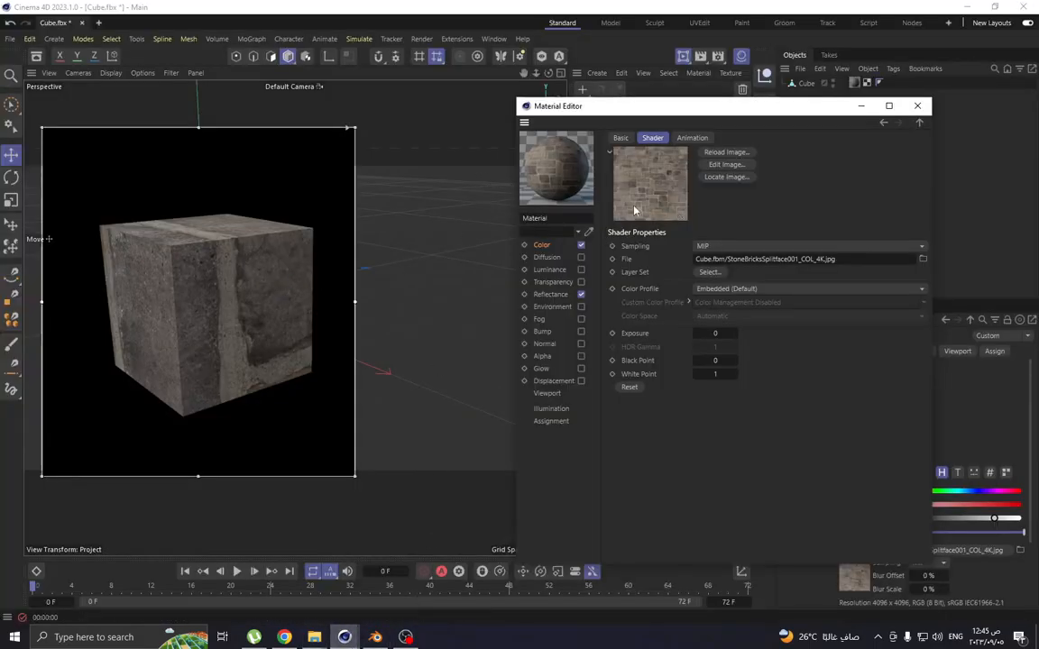
pyautogui.click(917, 105)
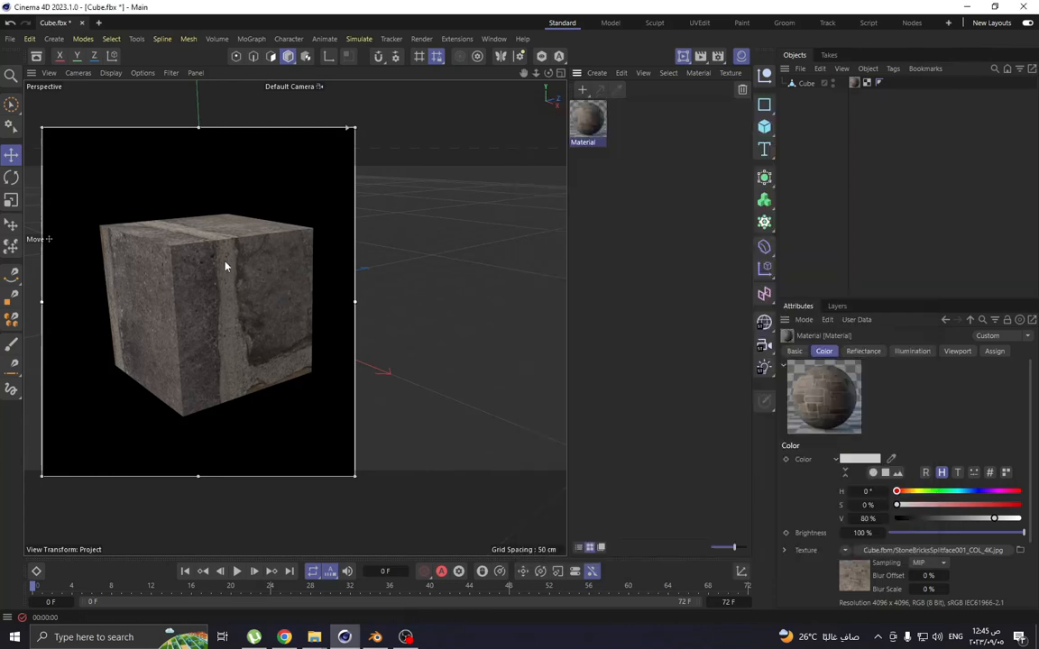
# Step: Set both Length U and Length V to 100 % in the cube's material tag
pyautogui.click(853, 83)
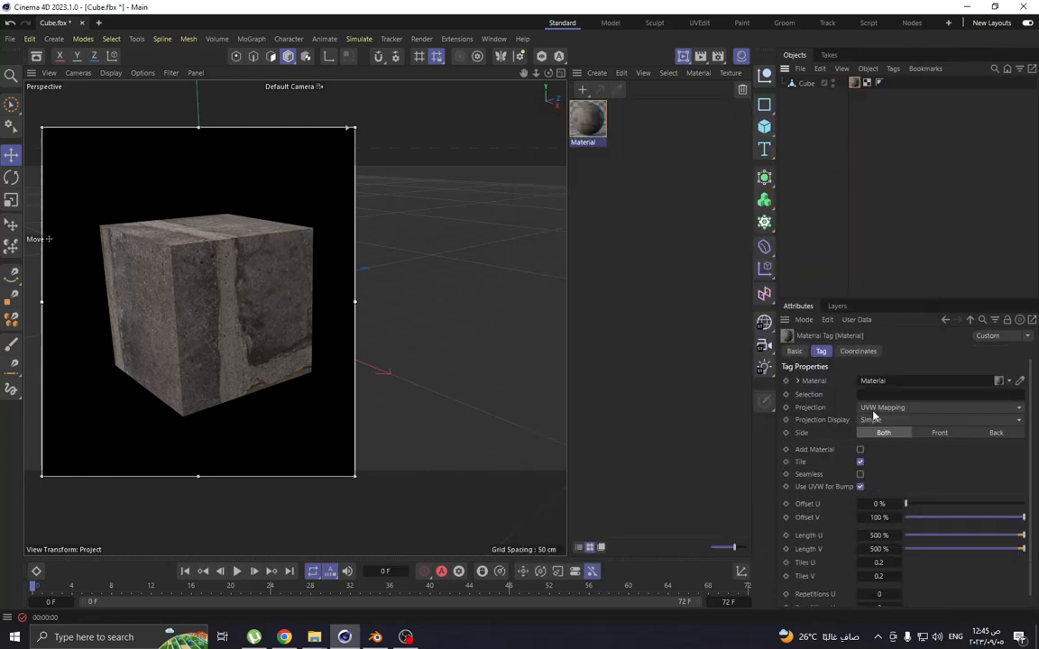
pyautogui.scroll(-1, 841, 538)
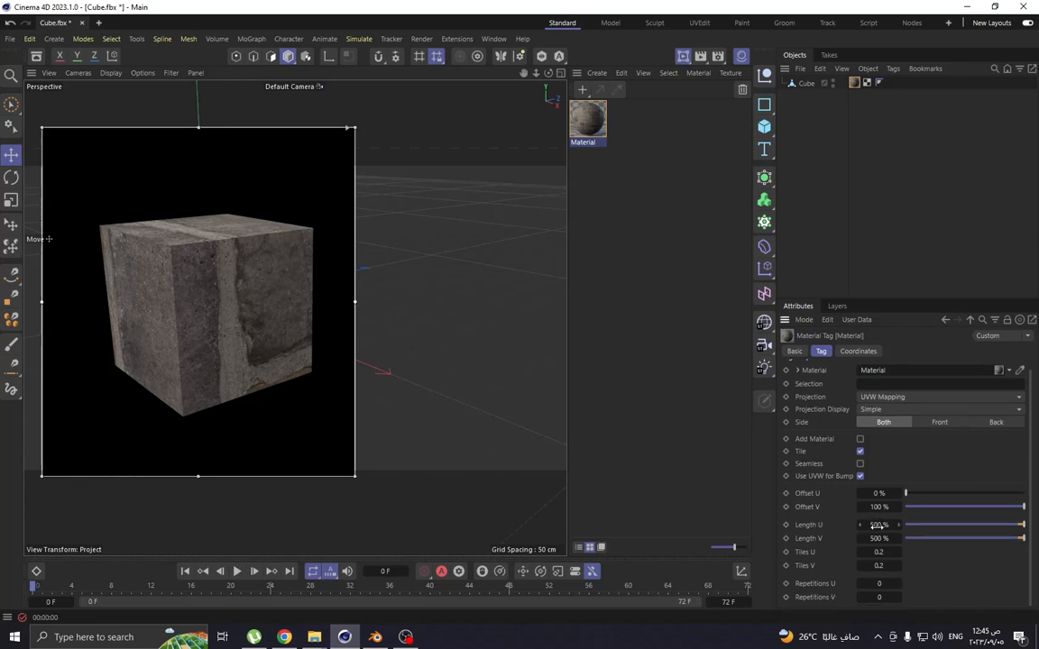
pyautogui.doubleClick(877, 526)
pyautogui.write('100')
pyautogui.press('Return')
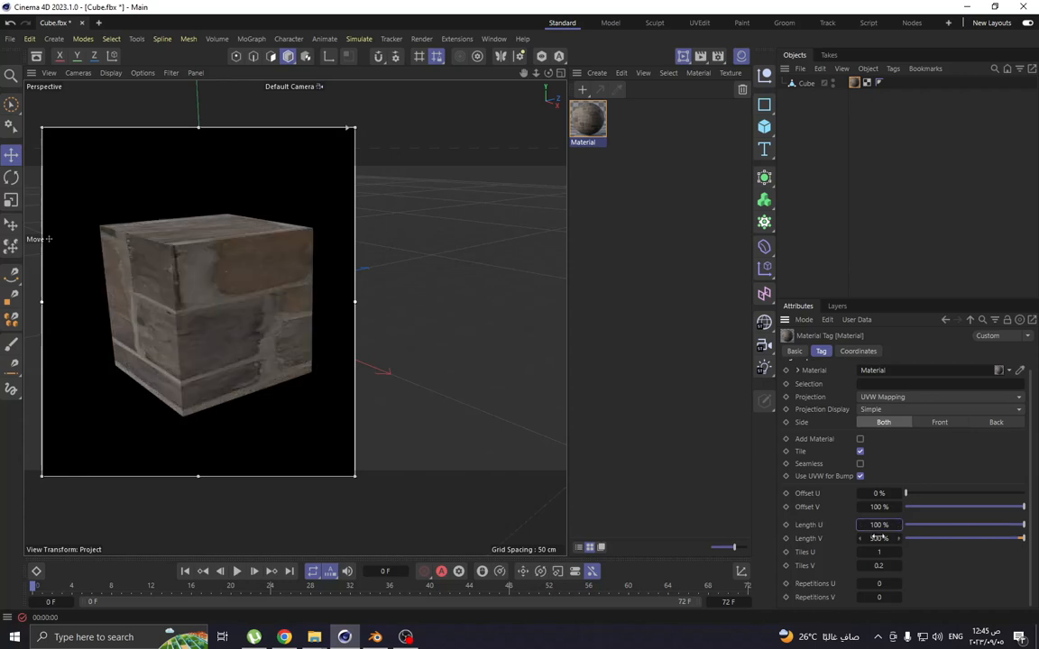
pyautogui.doubleClick(878, 538)
pyautogui.write('100')
pyautogui.press('Return')
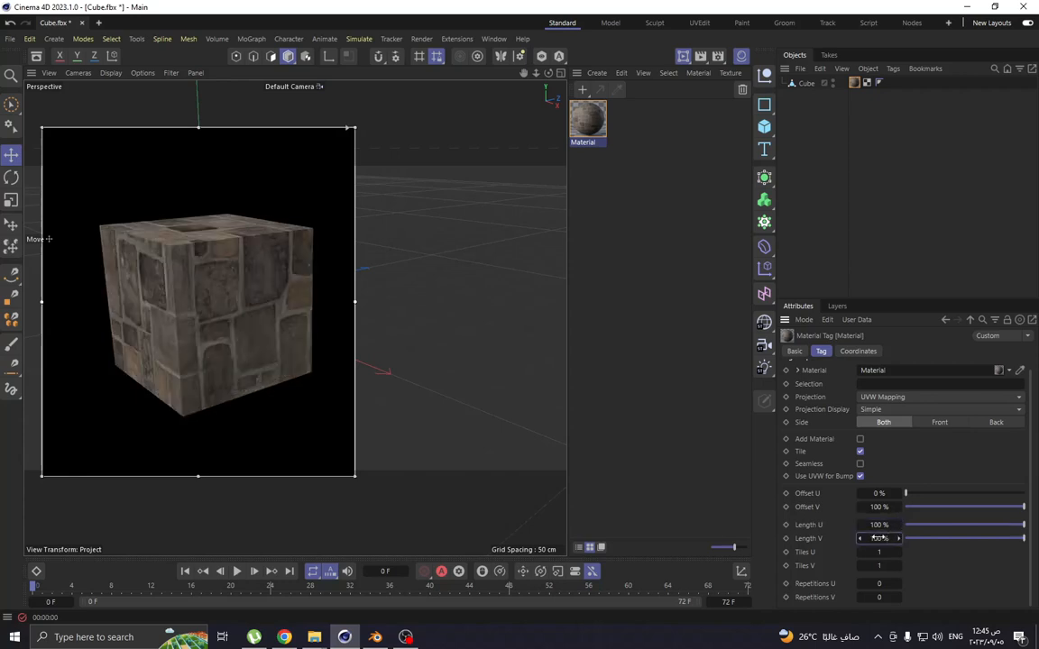
# Step: Reduce the material tag's Length U and Length V to 20 % each for smaller, repeated bricks
pyautogui.doubleClick(878, 524)
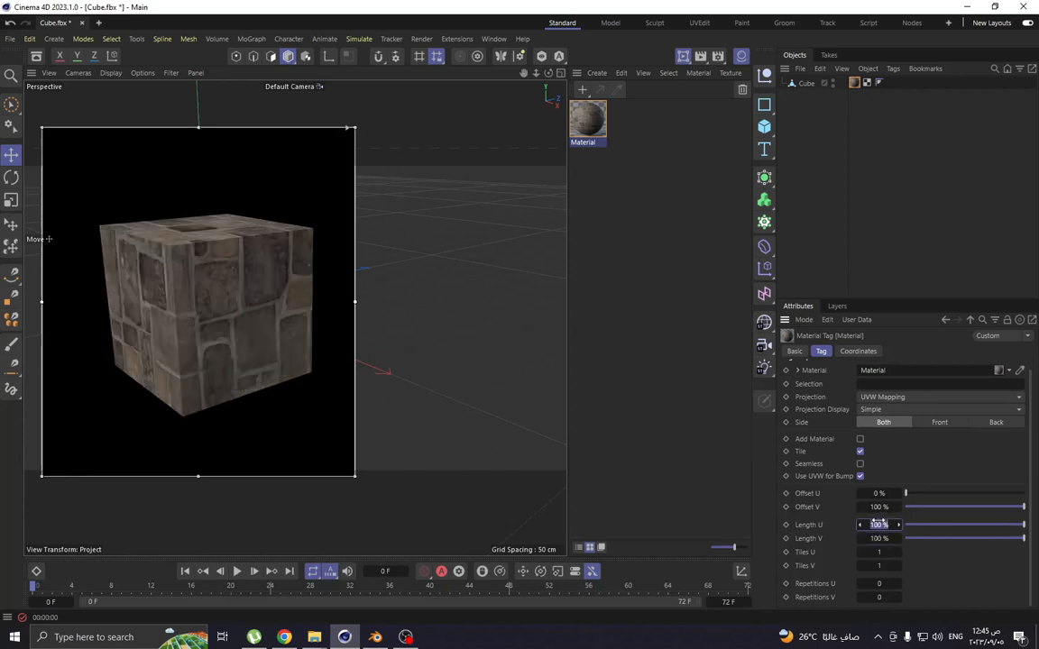
pyautogui.write('20')
pyautogui.press('Tab')
pyautogui.write('20')
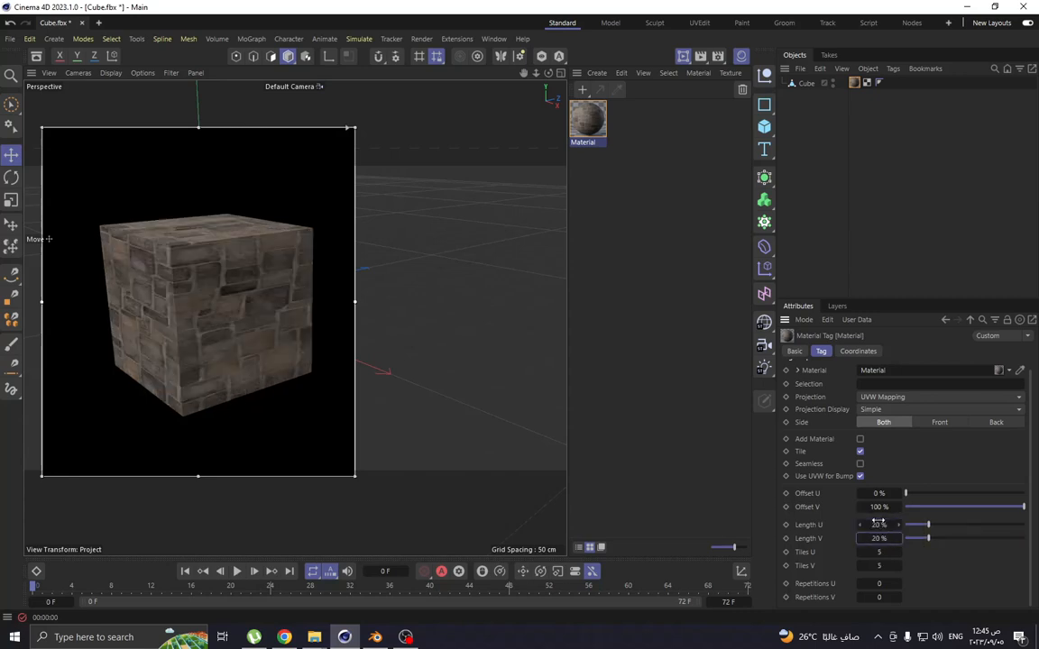
pyautogui.press('Return')
# Step: Check the brick tiling on the rendered cube from another angle and turn off the Interactive Render Region
pyautogui.middleClick(197, 361)
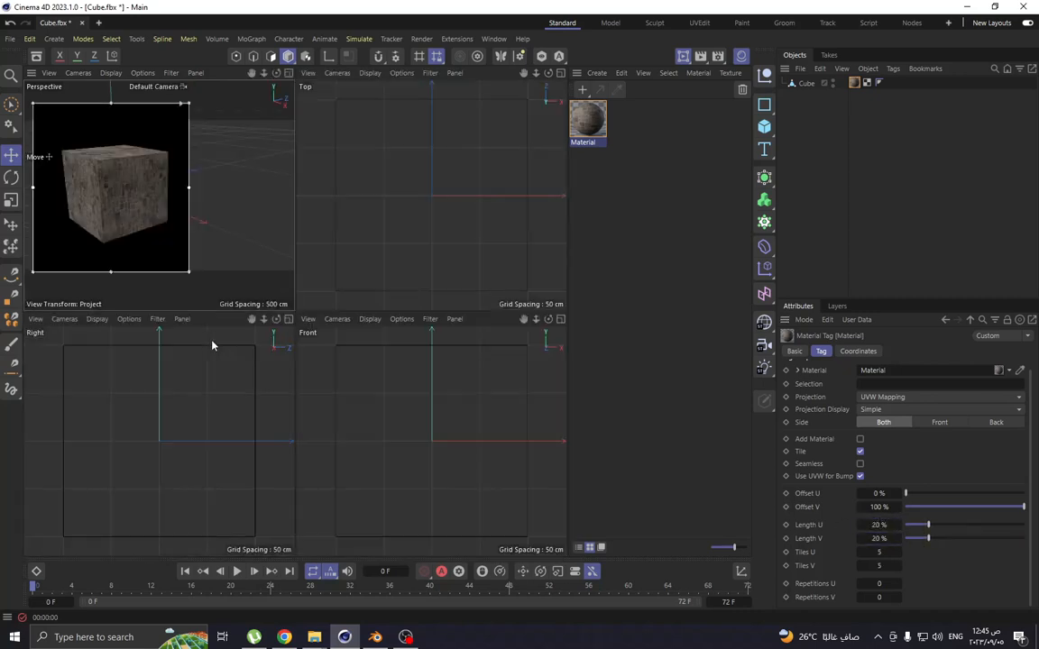
pyautogui.middleClick(164, 246)
pyautogui.keyDown('alt'); pyautogui.moveTo(220, 328); pyautogui.dragTo(189, 380); pyautogui.keyUp('alt')
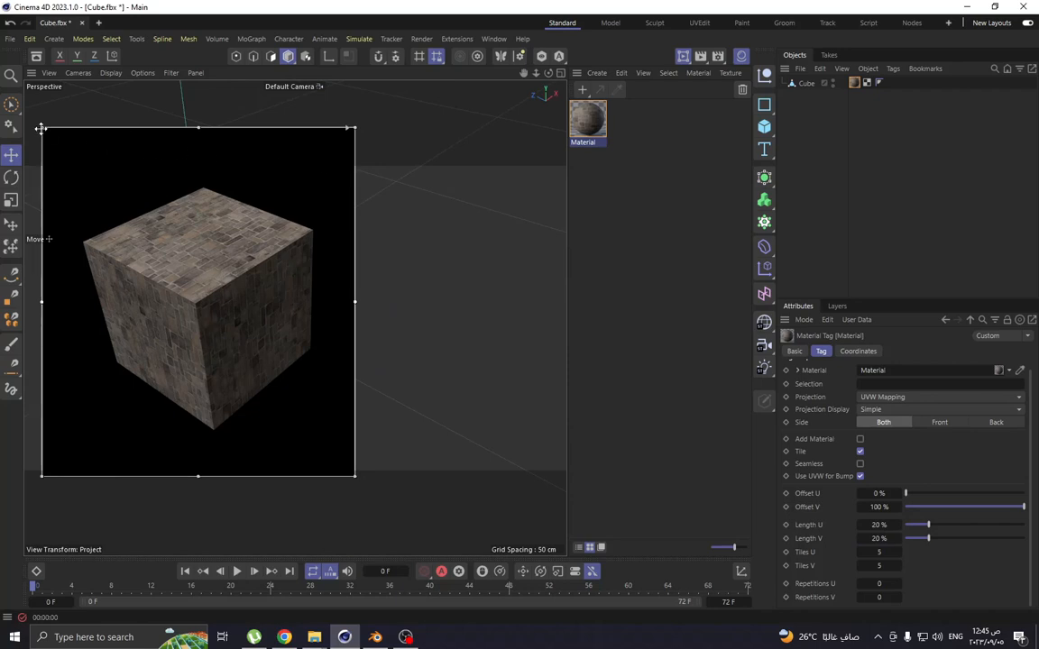
pyautogui.click(681, 57)
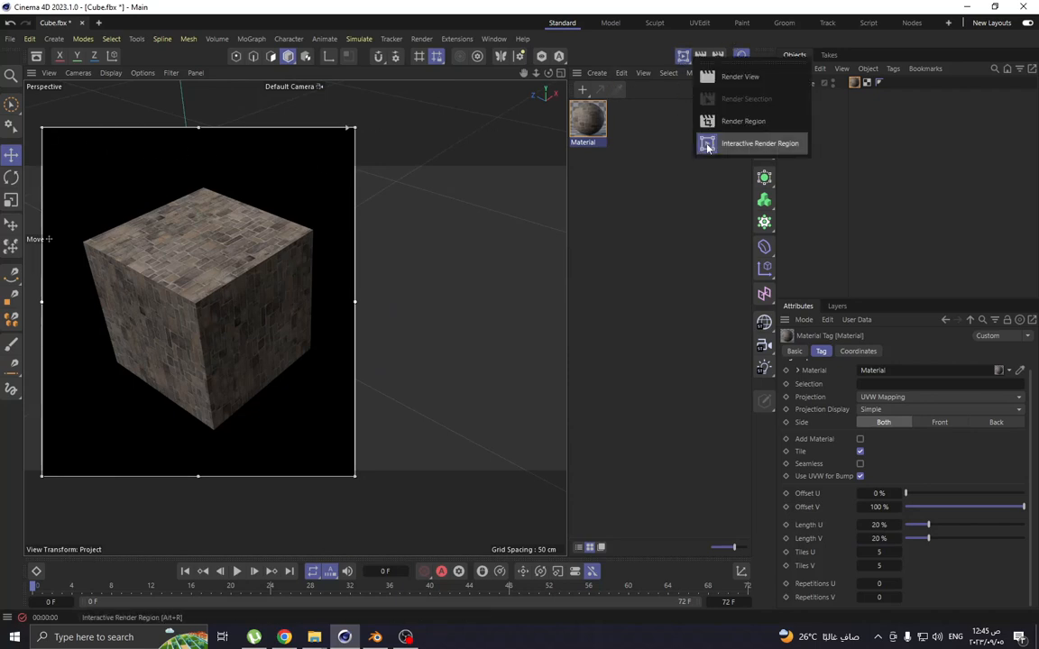
pyautogui.click(753, 143)
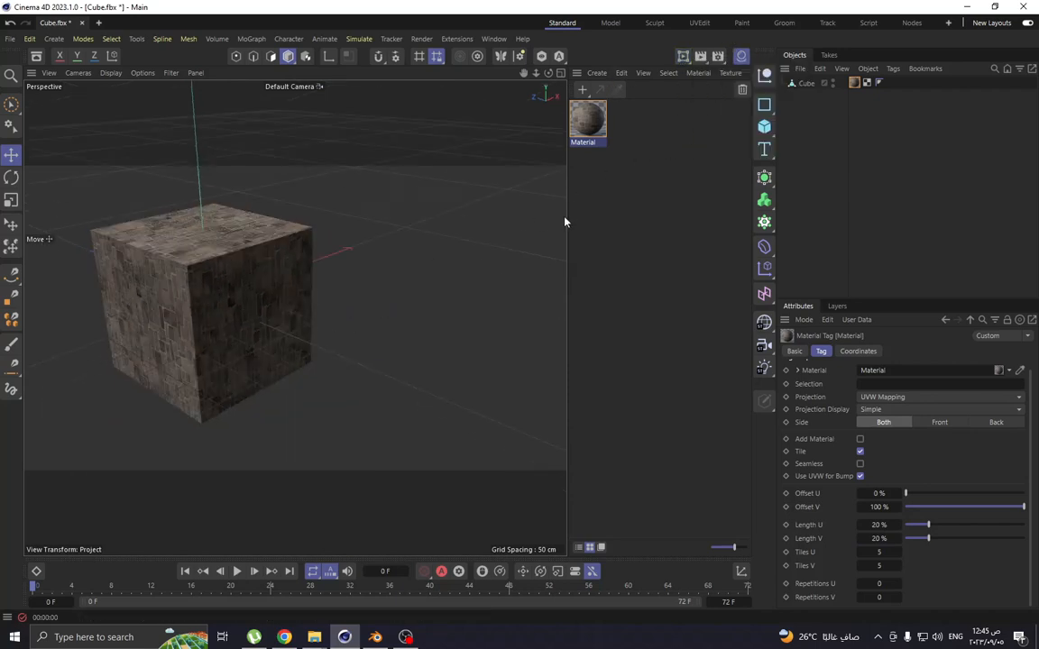
# Step: Hide the Material Manager and inspect the tiled brick texture on the cube's sides in the viewport
pyautogui.click(740, 57)
pyautogui.keyDown('alt'); pyautogui.moveTo(267, 304); pyautogui.dragTo(413, 325); pyautogui.keyUp('alt')
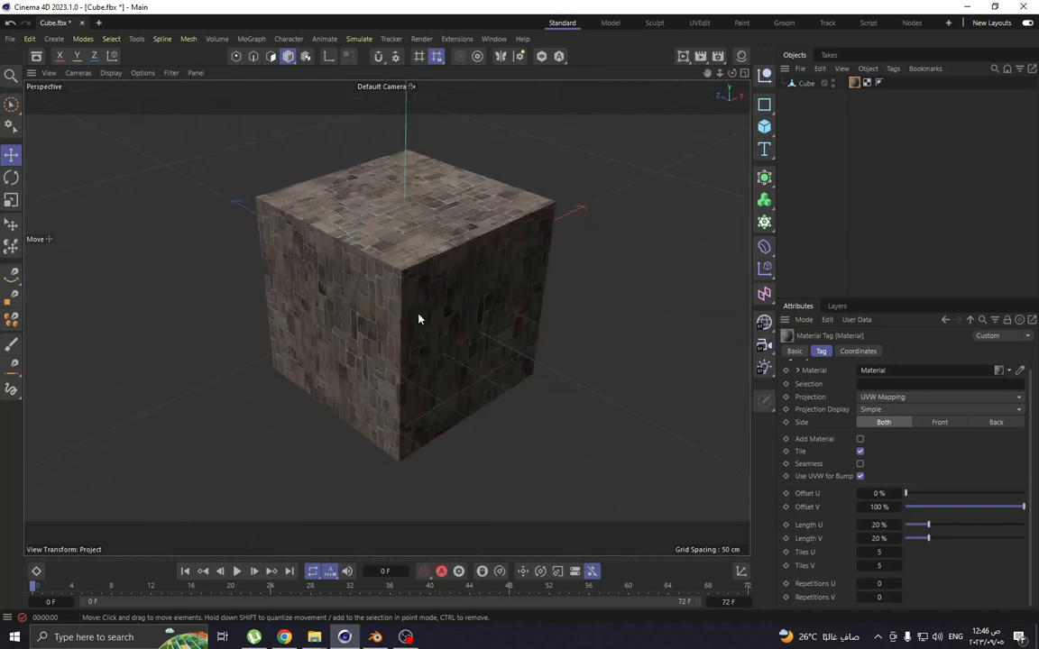
pyautogui.keyDown('alt'); pyautogui.moveTo(433, 297); pyautogui.dragTo(396, 310, button='middle'); pyautogui.keyUp('alt')
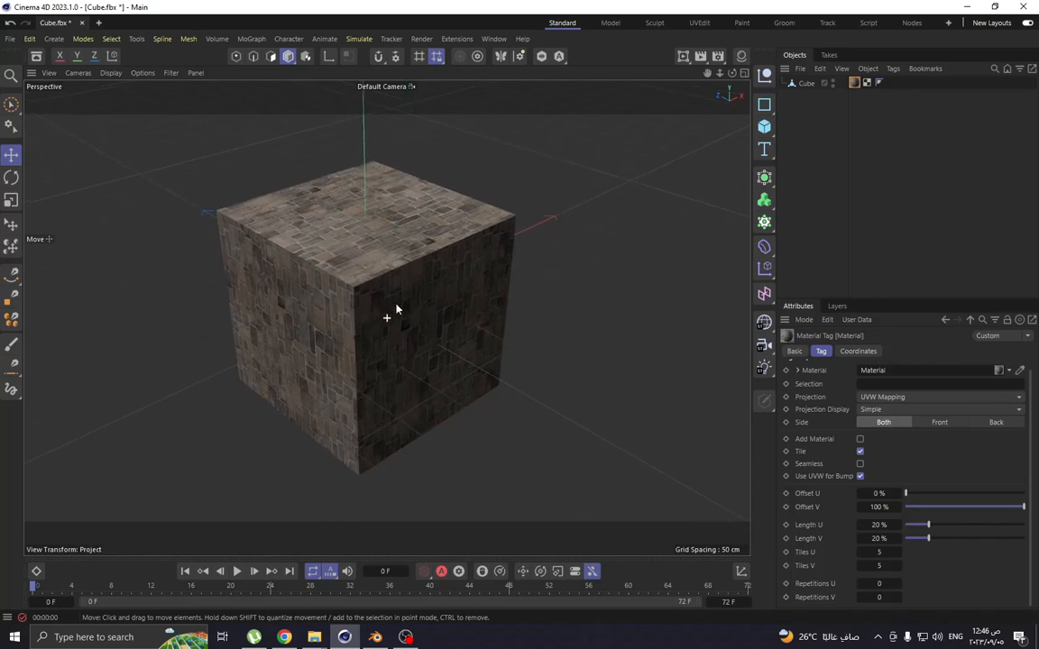
pyautogui.keyDown('alt'); pyautogui.moveTo(372, 367); pyautogui.dragTo(370, 335); pyautogui.keyUp('alt')
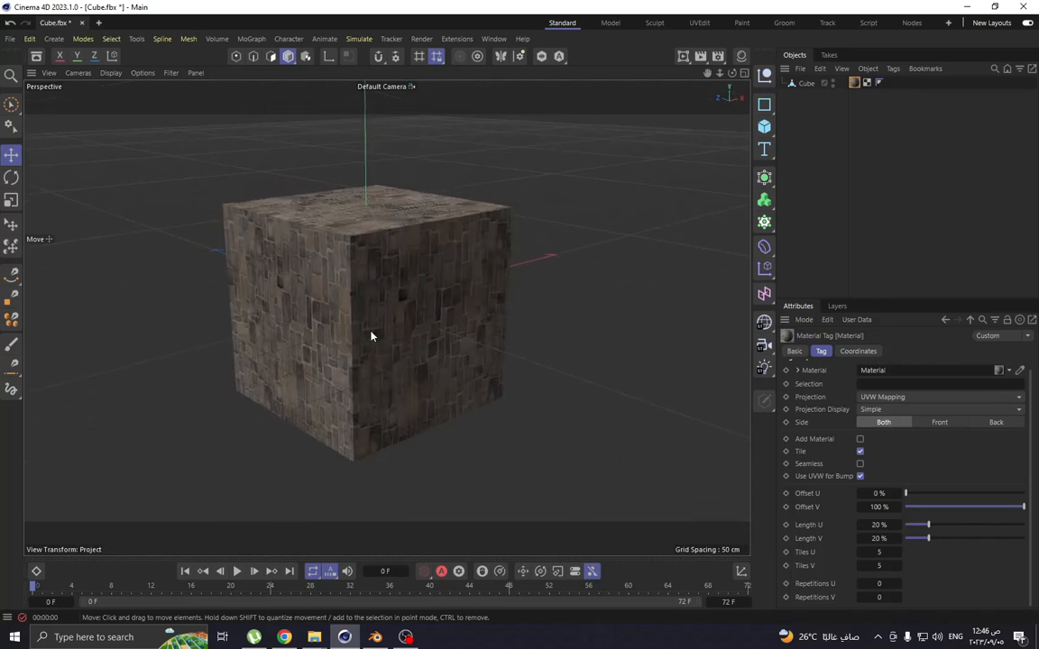